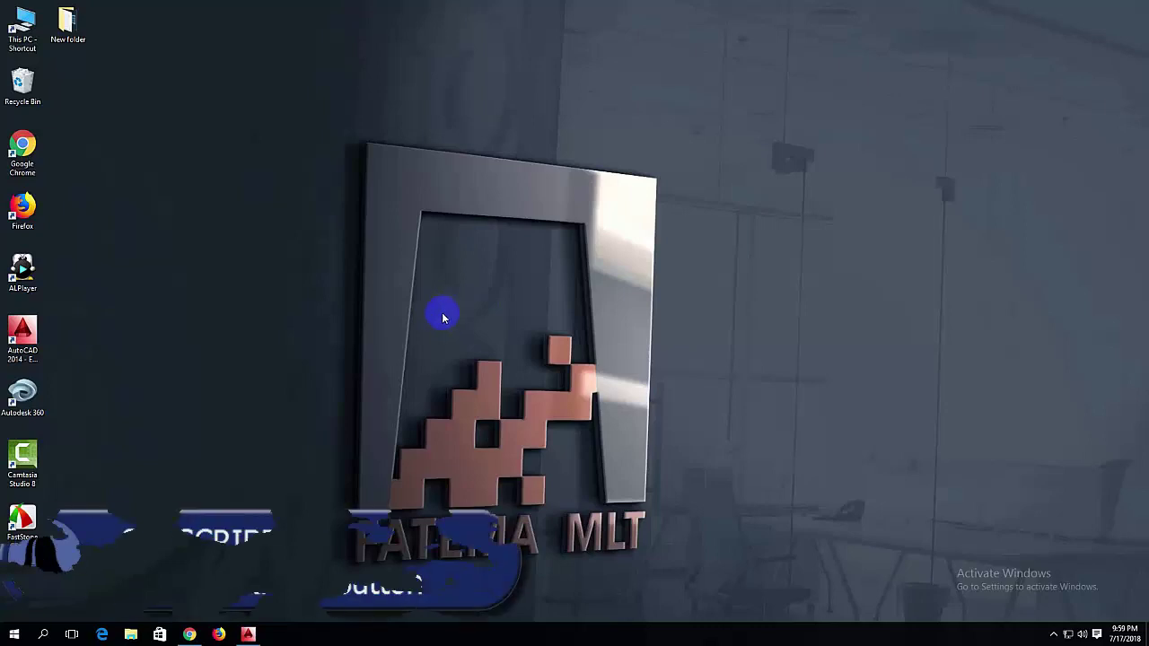
Restore the AutoCAD window showing the drawing 'move or copy comand 23.dwg'
{"action": "left_click", "coordinate": [247, 635]}
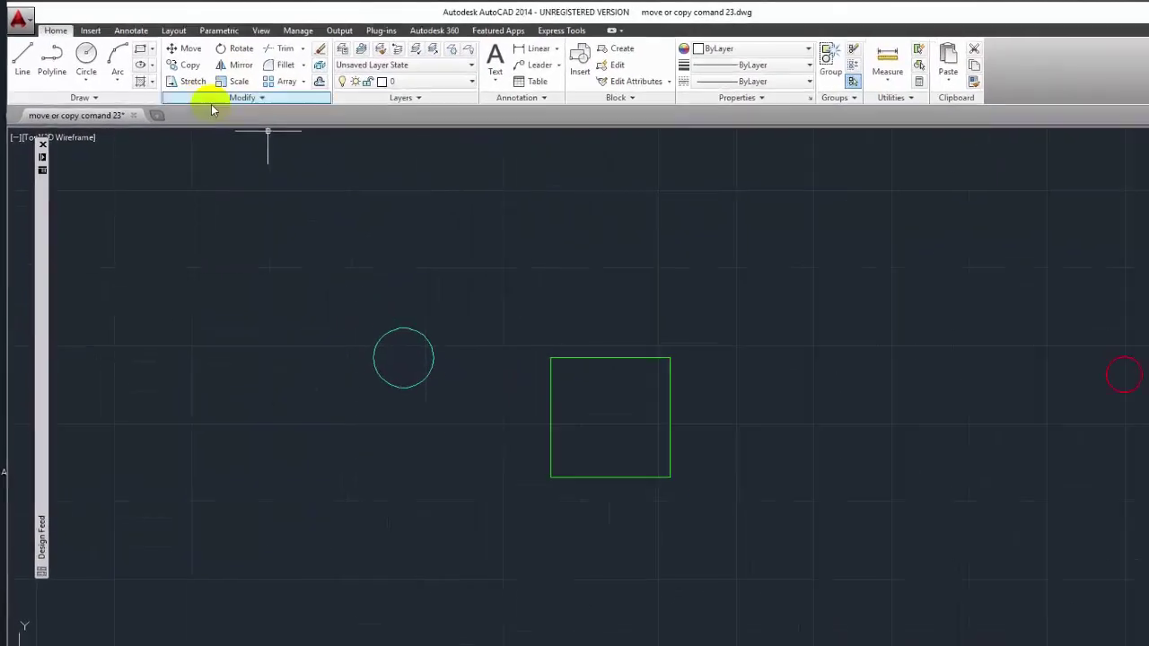
Launch the Move command from the Home ribbon's Modify panel
{"action": "left_click", "coordinate": [166, 58]}
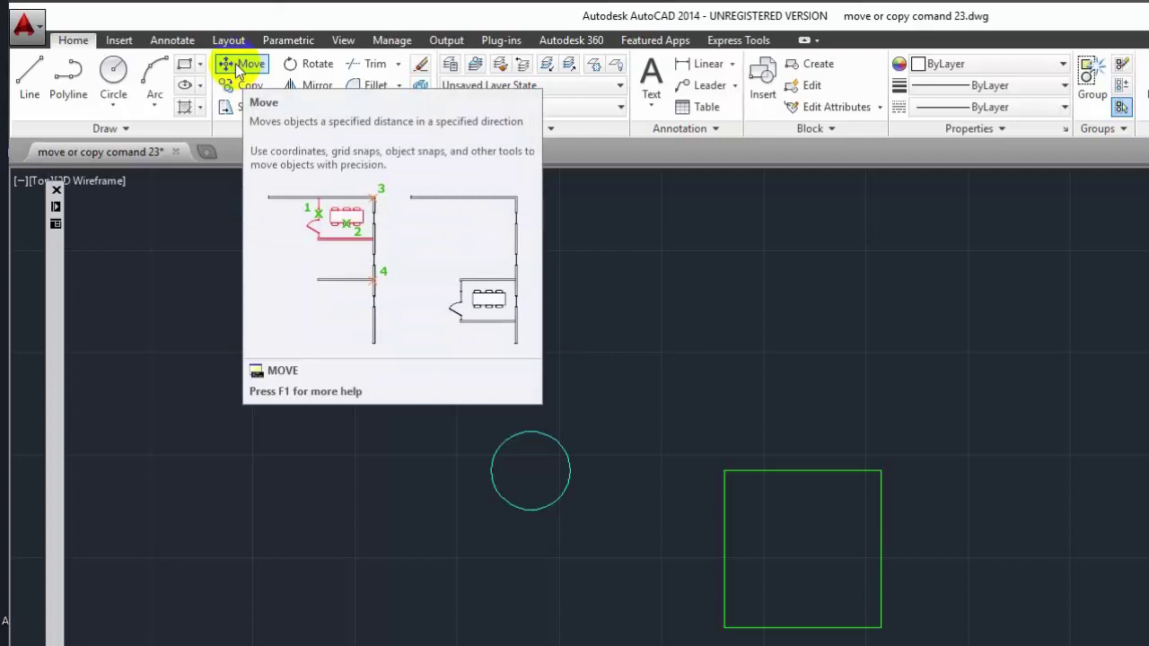
{"action": "left_click", "coordinate": [237, 66]}
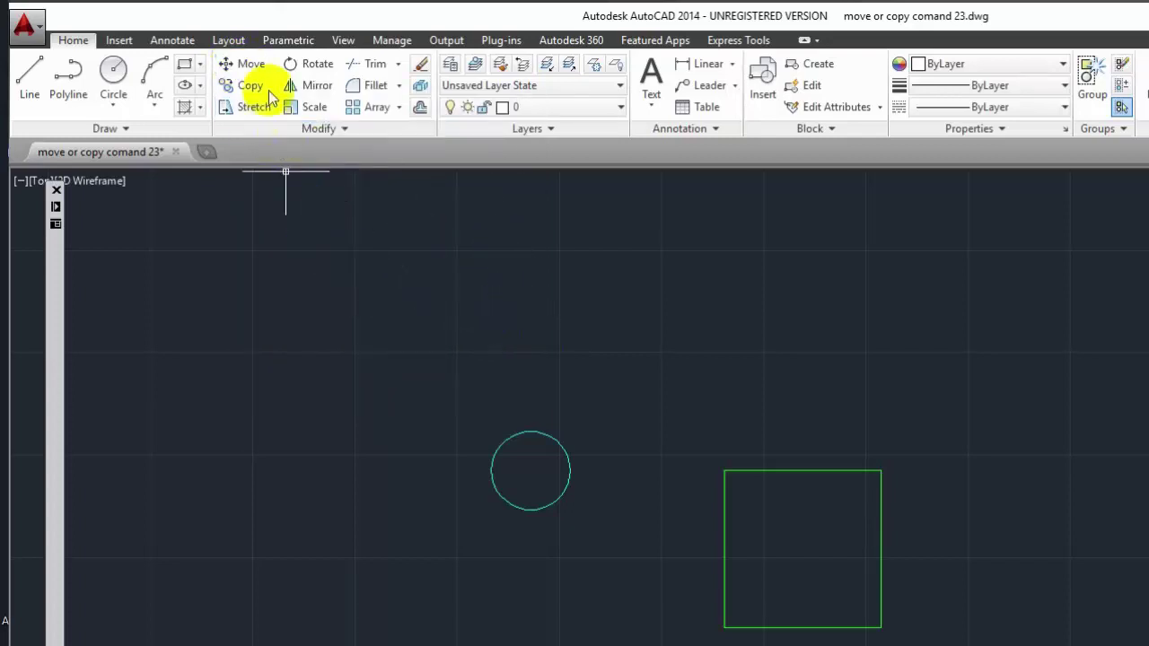
{"action": "left_click", "coordinate": [155, 42]}
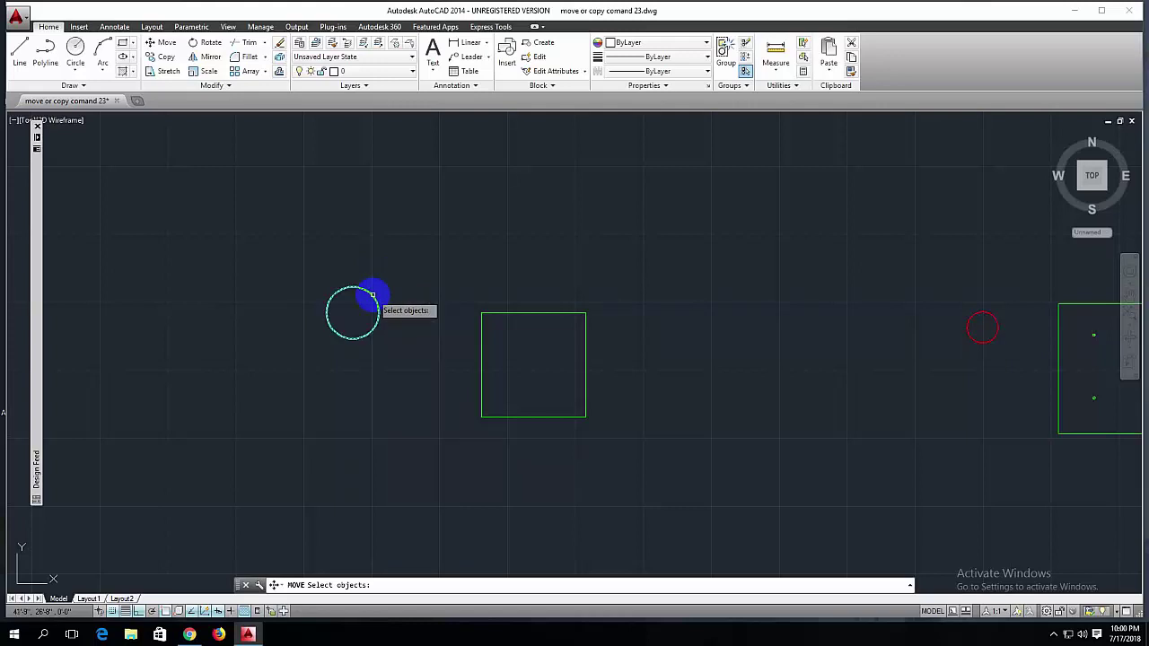
Move the cyan circle, using its centre as base point, onto the green square's top-left corner
{"action": "left_click", "coordinate": [372, 295]}
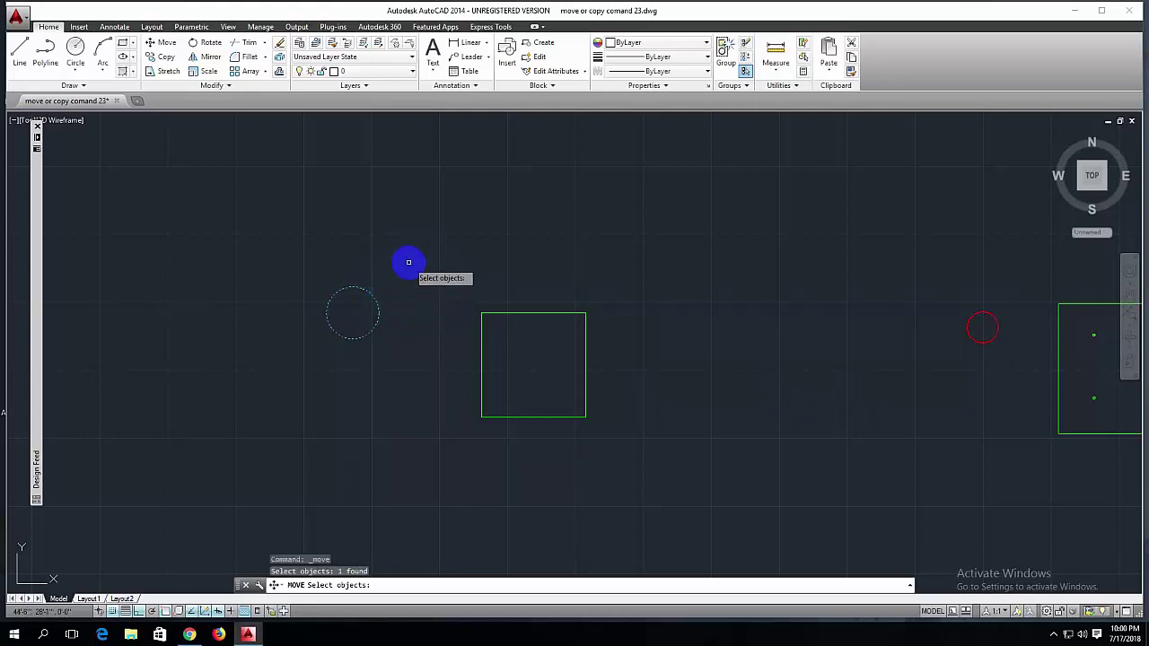
{"action": "key", "text": "Return"}
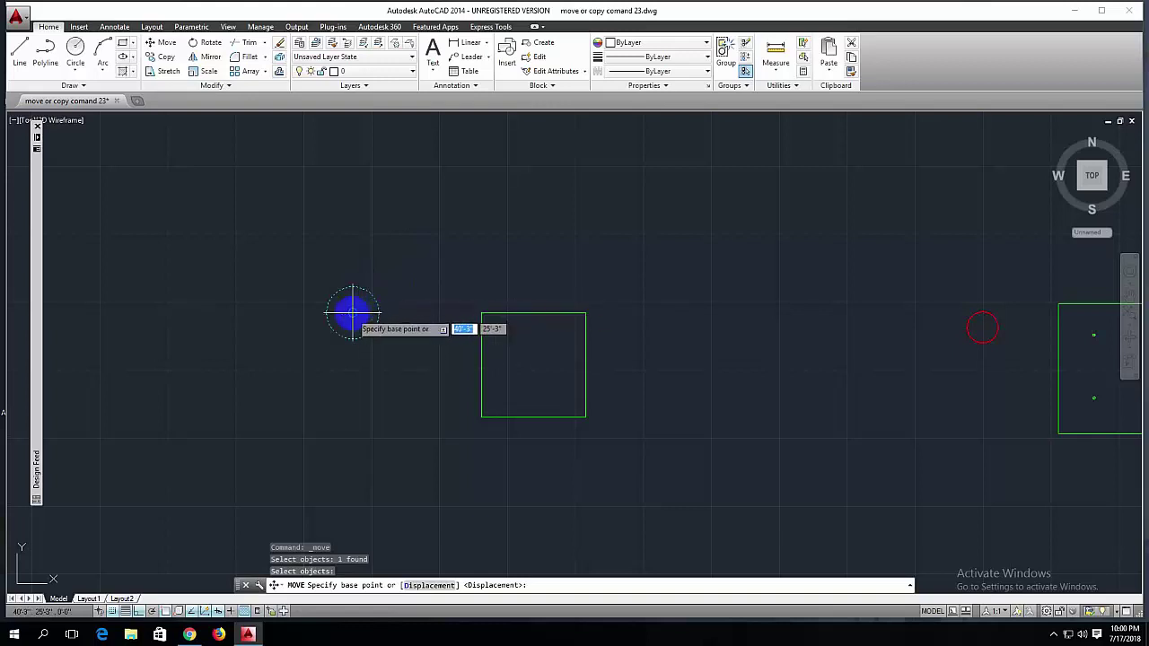
{"action": "left_click", "coordinate": [352, 313]}
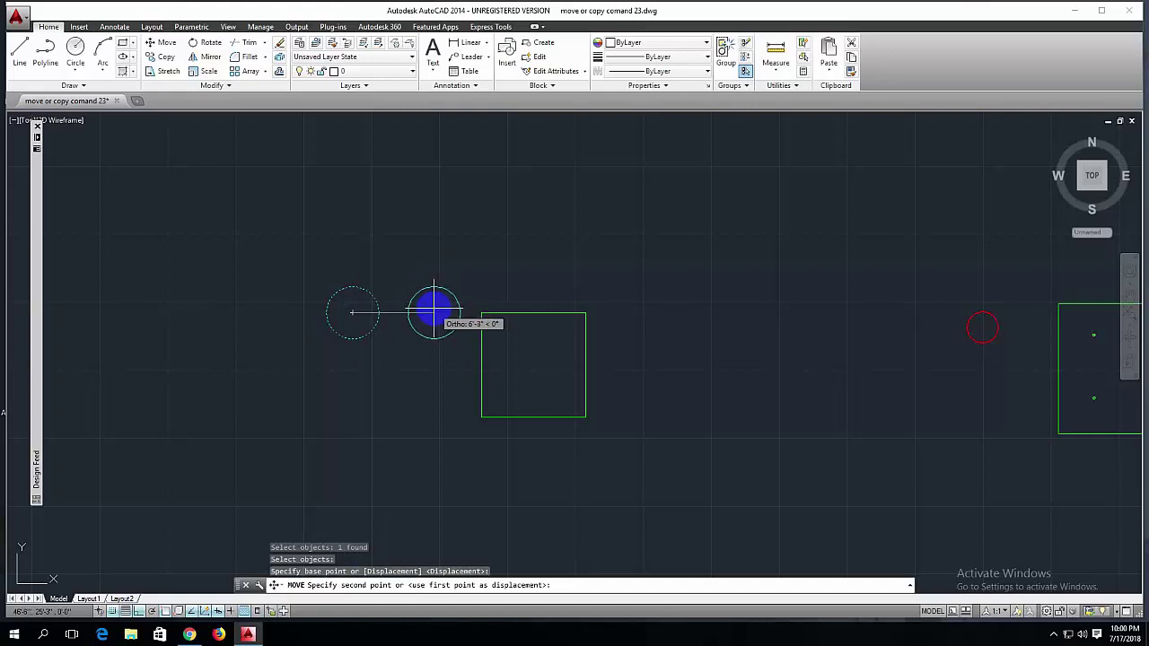
{"action": "scroll", "coordinate": [461, 317], "scroll_direction": "up", "scroll_amount": 2}
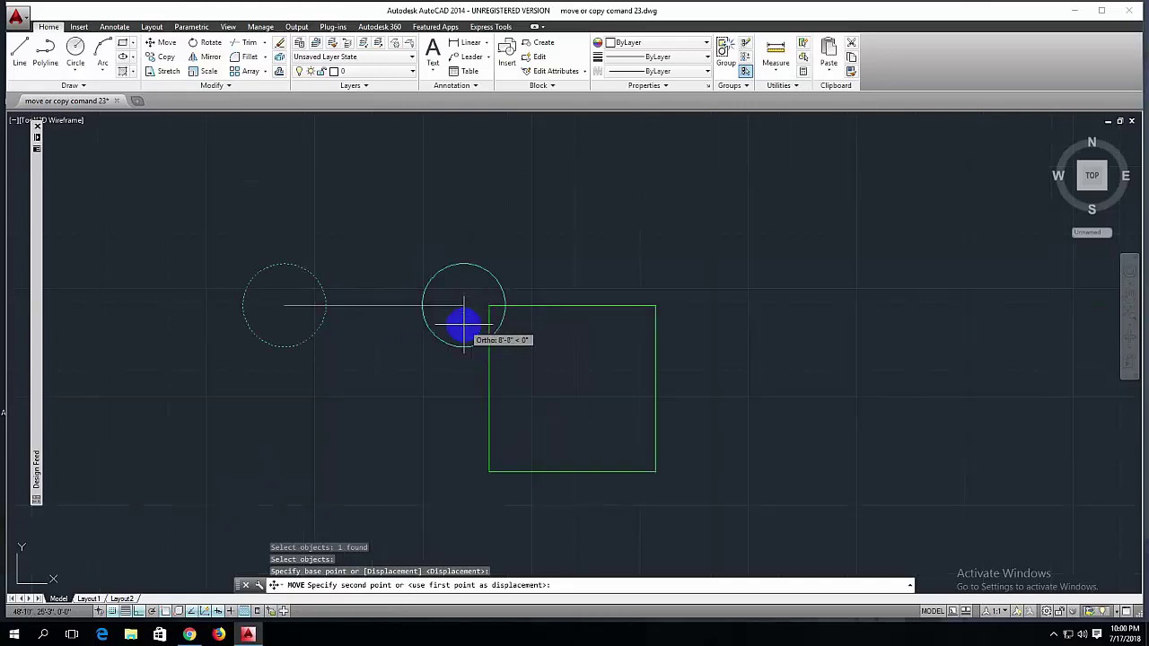
{"action": "scroll", "coordinate": [485, 322], "scroll_direction": "up", "scroll_amount": 2}
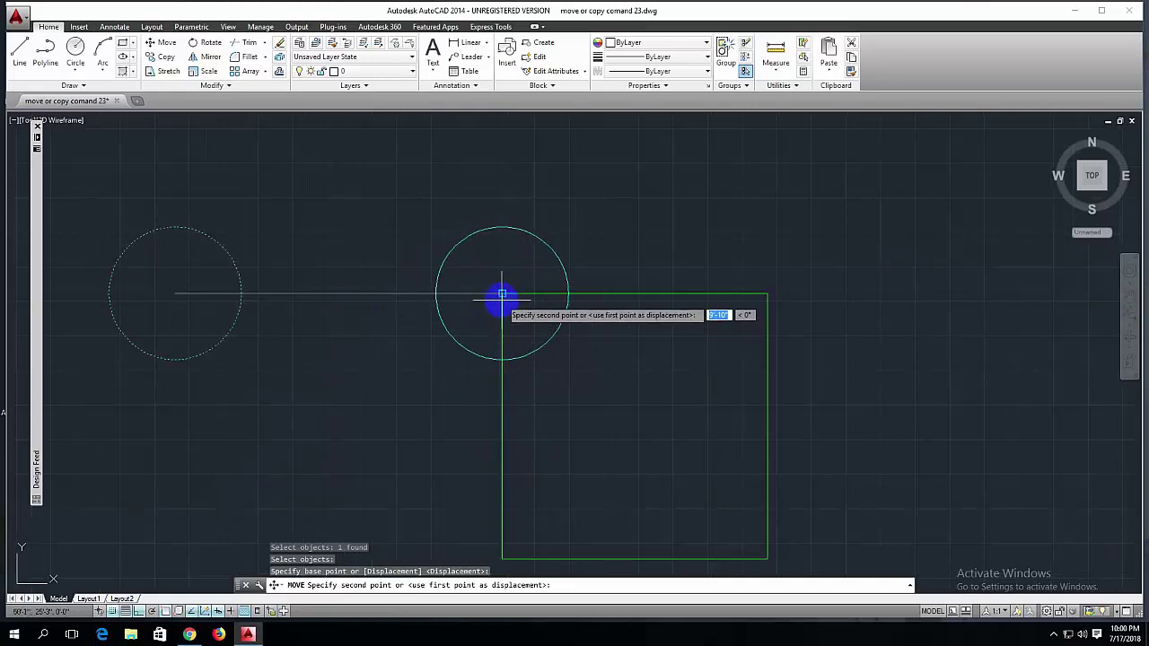
{"action": "left_click", "coordinate": [502, 294]}
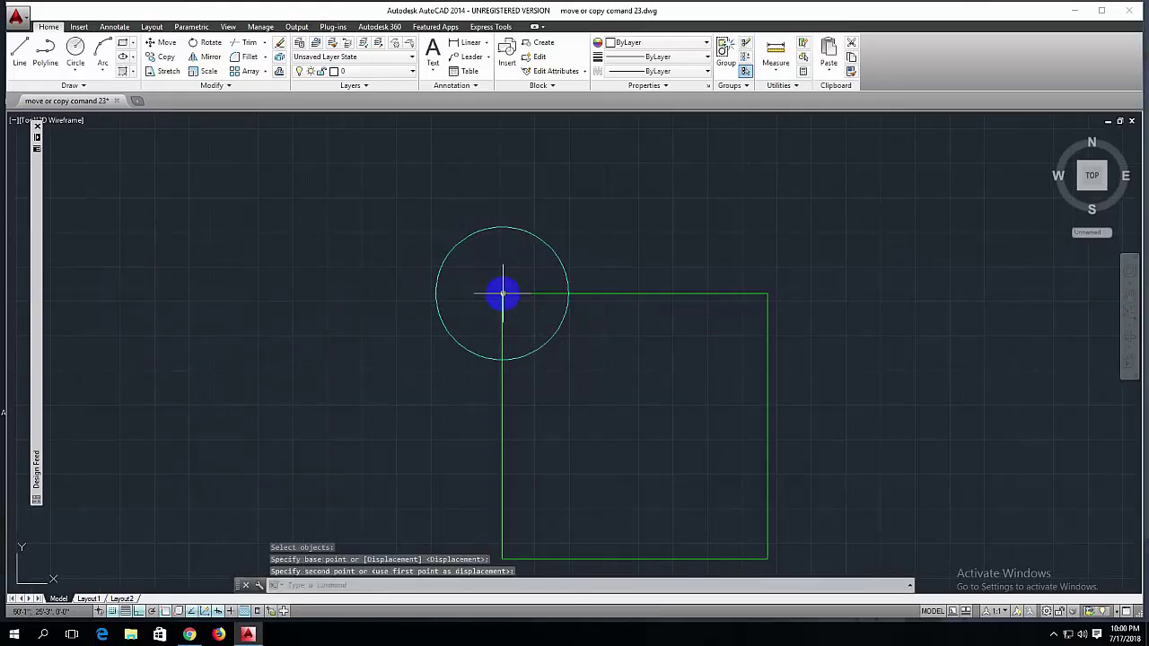
{"action": "scroll", "coordinate": [499, 292], "scroll_direction": "down", "scroll_amount": 3}
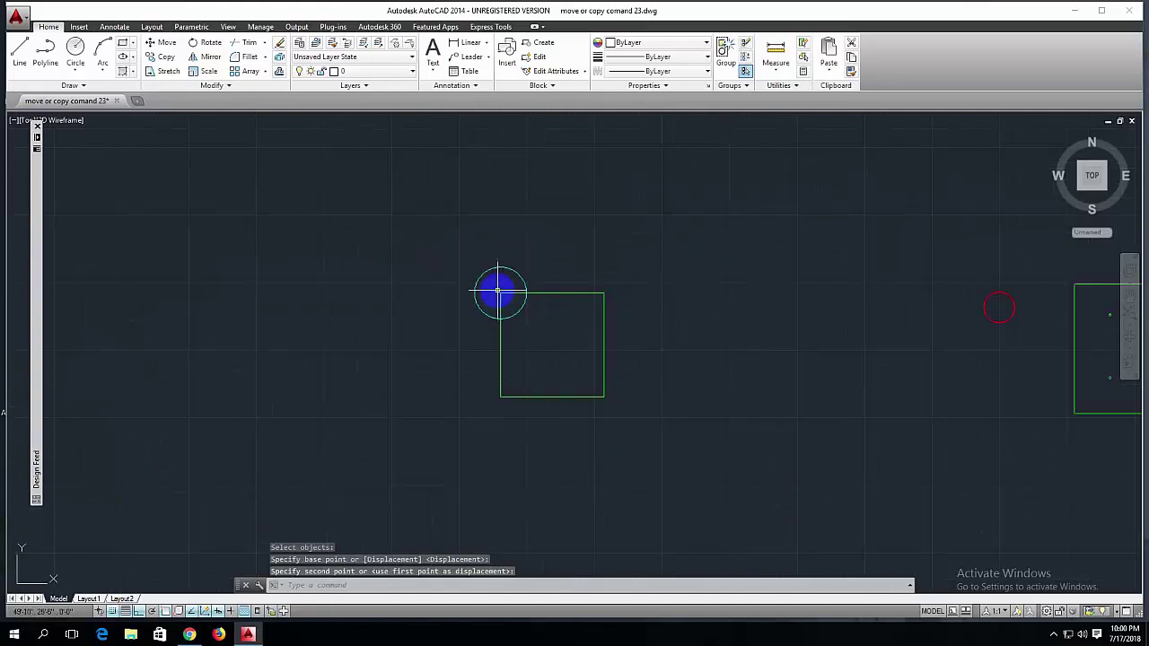
{"action": "scroll", "coordinate": [497, 291], "scroll_direction": "up", "scroll_amount": 2}
{"action": "middle_click_drag", "start_coordinate": [497, 290], "coordinate": [392, 274]}
{"action": "scroll", "coordinate": [393, 275], "scroll_direction": "up", "scroll_amount": 2}
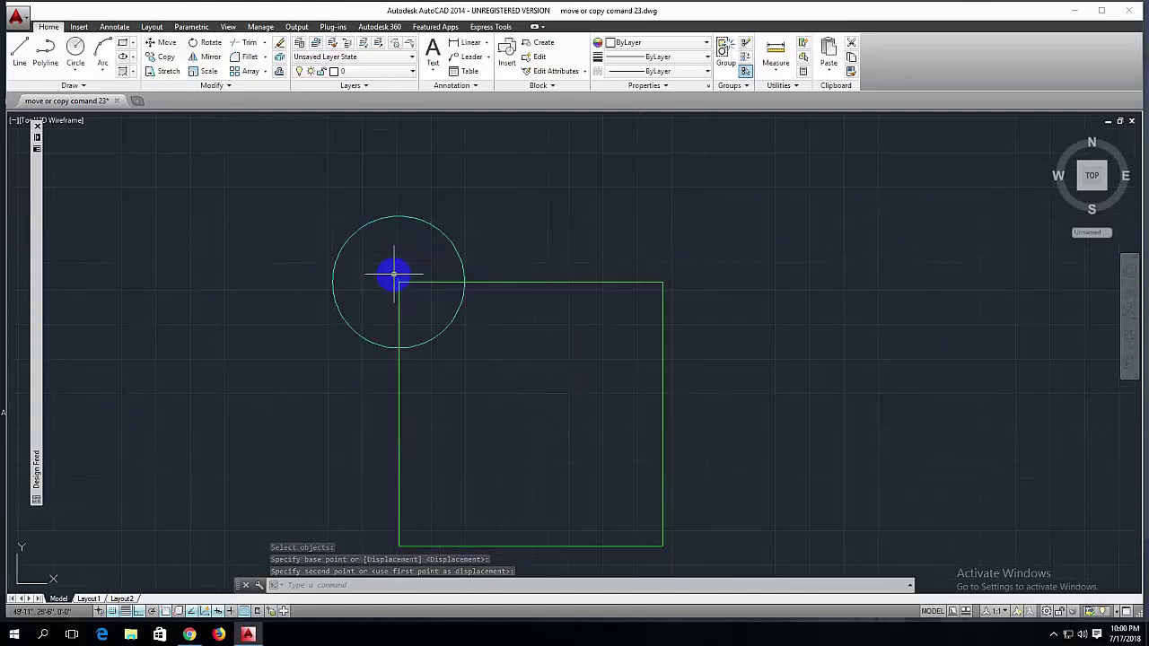
{"action": "middle_click_drag", "start_coordinate": [485, 341], "coordinate": [452, 303]}
{"action": "scroll", "coordinate": [451, 303], "scroll_direction": "down", "scroll_amount": 2}
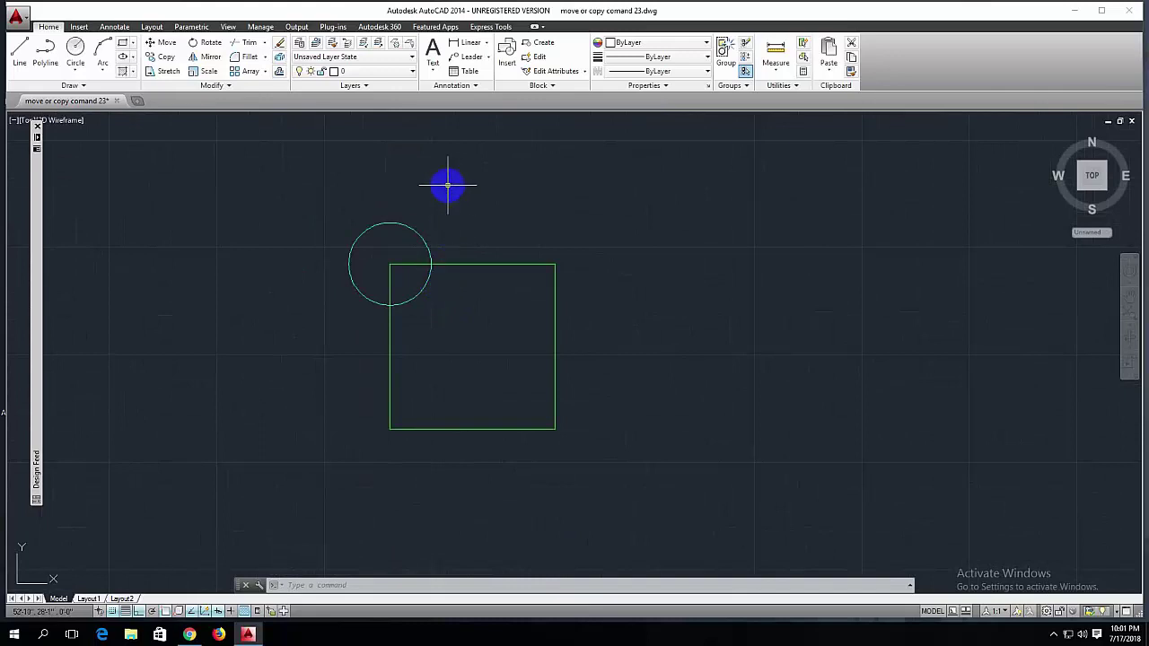
Move the cyan circle again, snapping from the square's top-left endpoint to its top-right endpoint
{"action": "left_click", "coordinate": [160, 45]}
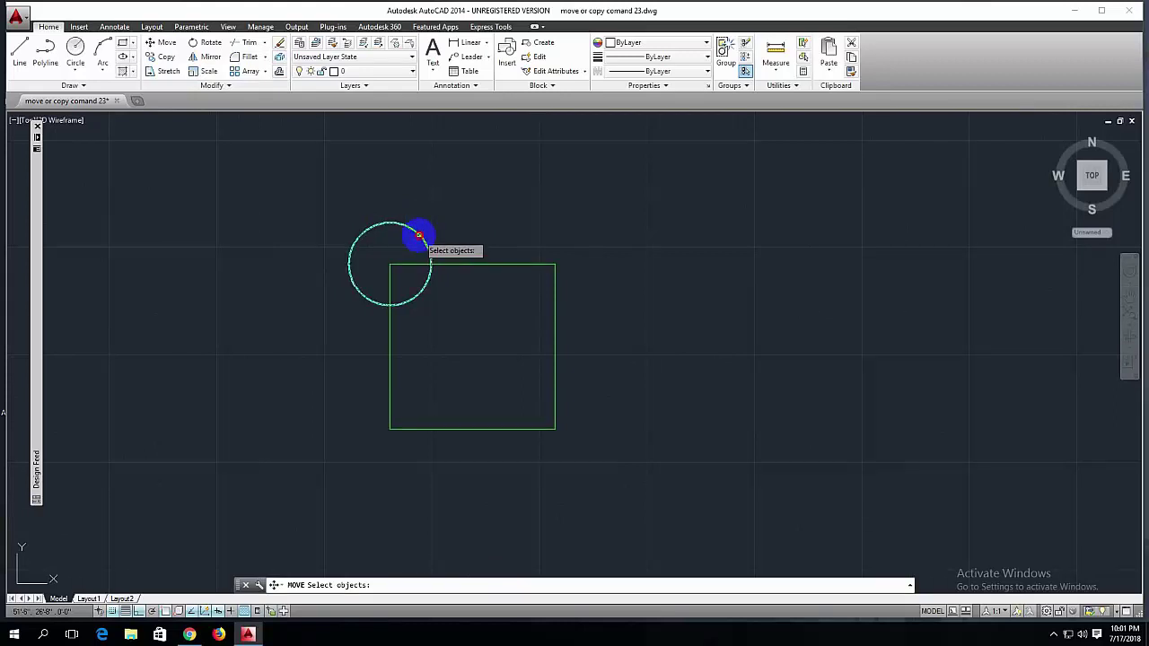
{"action": "left_click", "coordinate": [418, 235]}
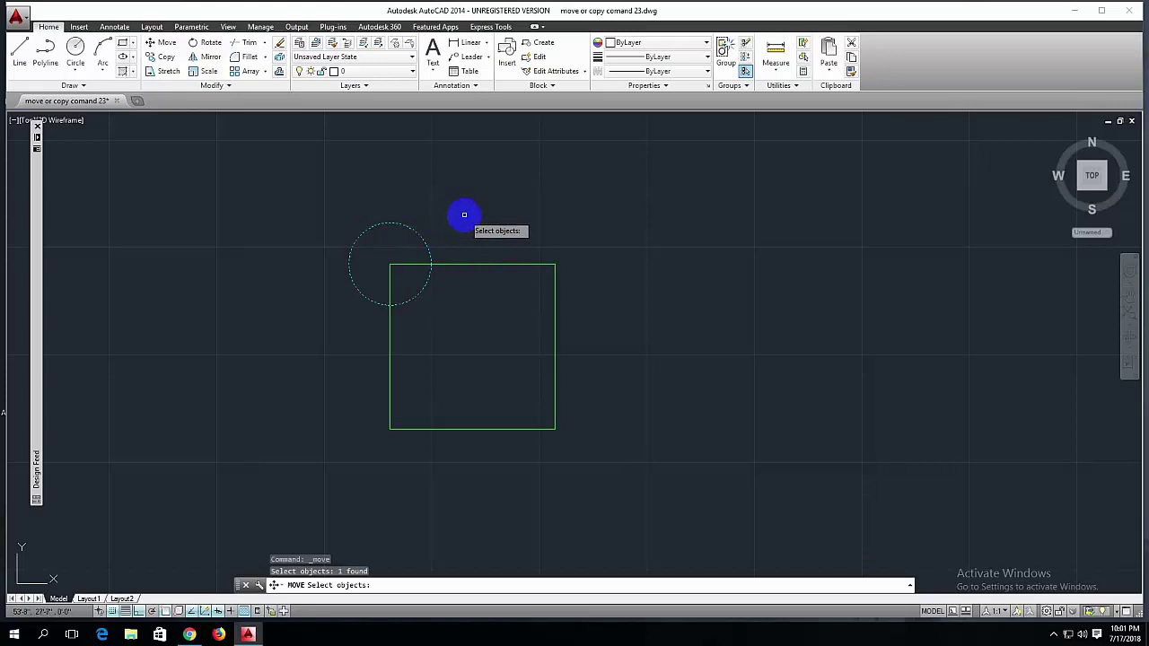
{"action": "key", "text": "Return"}
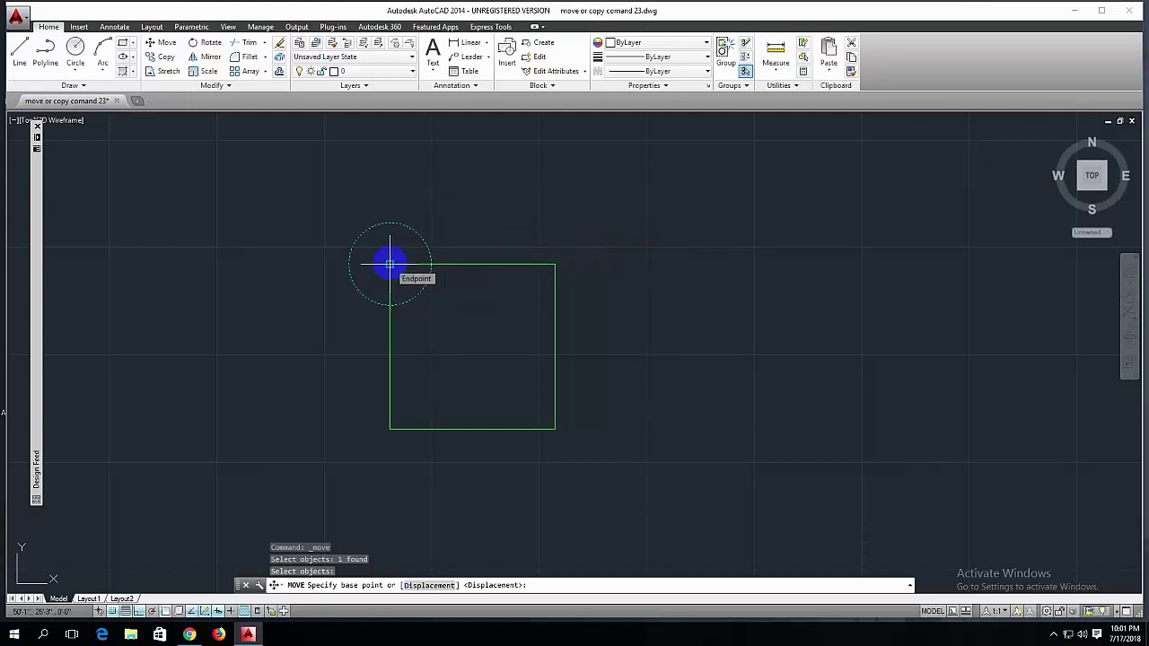
{"action": "left_click", "coordinate": [390, 263]}
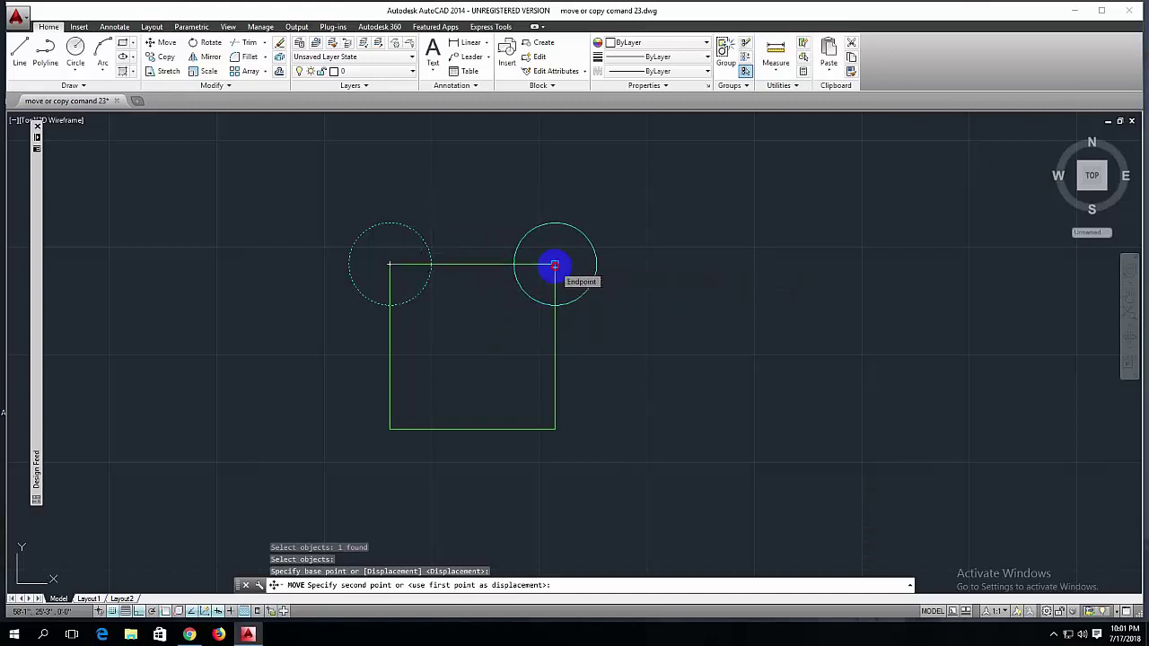
{"action": "left_click", "coordinate": [555, 265]}
Pan and zoom until the red circle and the second square's four green points are centred
{"action": "middle_click_drag", "start_coordinate": [576, 279], "coordinate": [462, 257]}
{"action": "scroll", "coordinate": [489, 257], "scroll_direction": "up", "scroll_amount": 2}
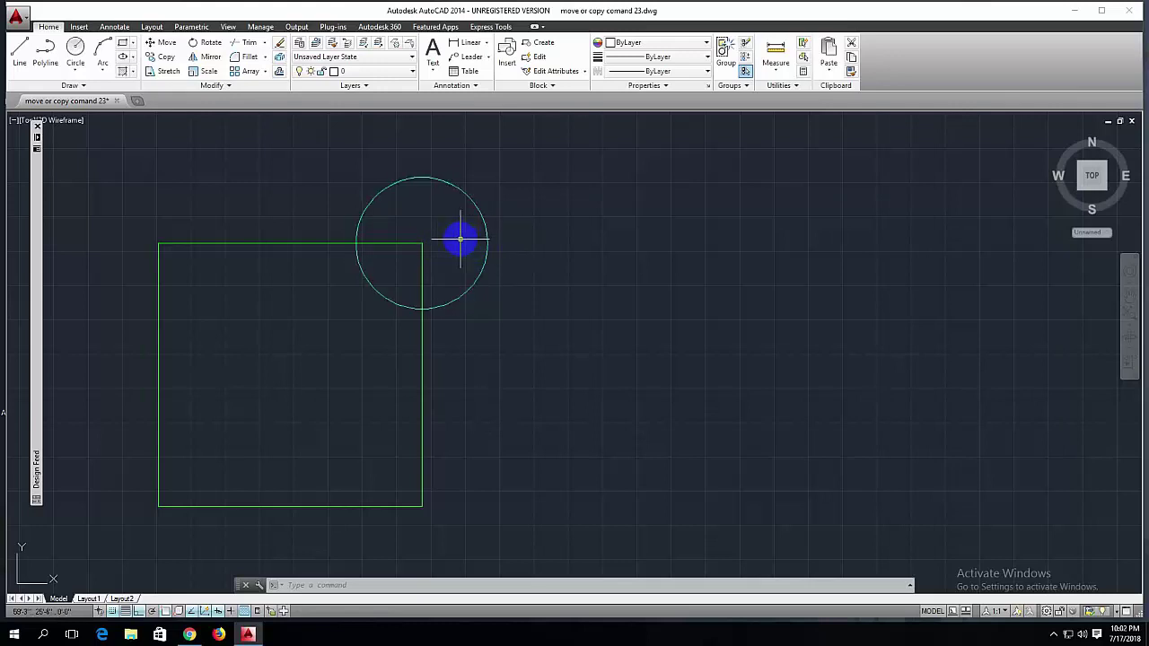
{"action": "middle_click_drag", "start_coordinate": [459, 240], "coordinate": [440, 222]}
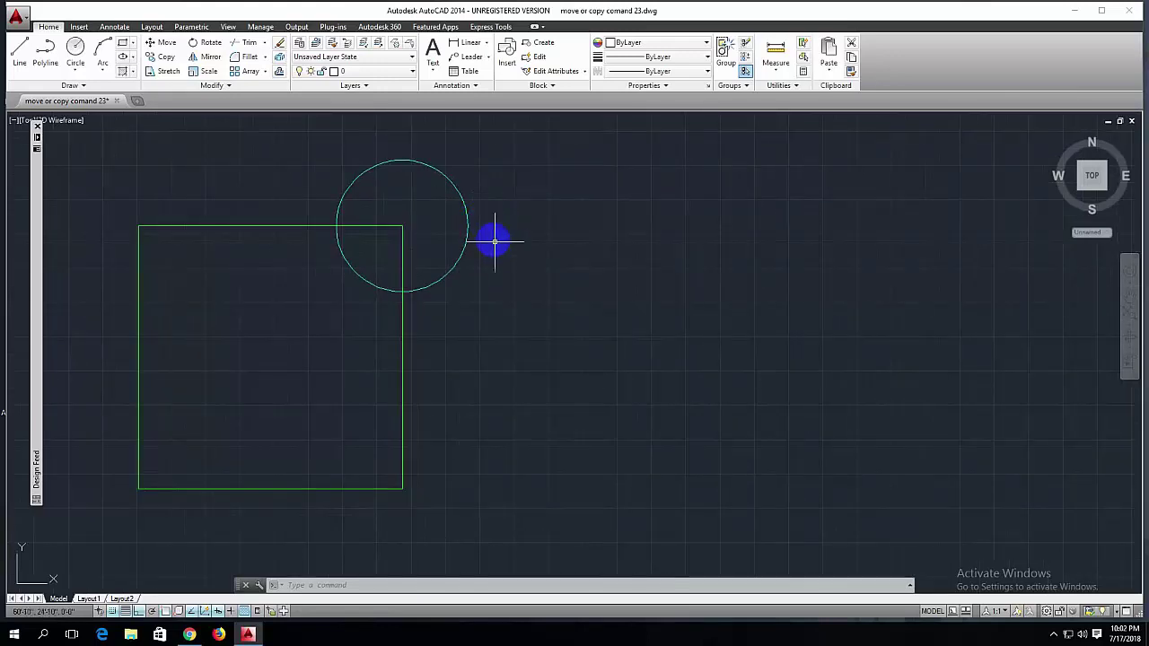
{"action": "middle_click_drag", "start_coordinate": [518, 285], "coordinate": [467, 276]}
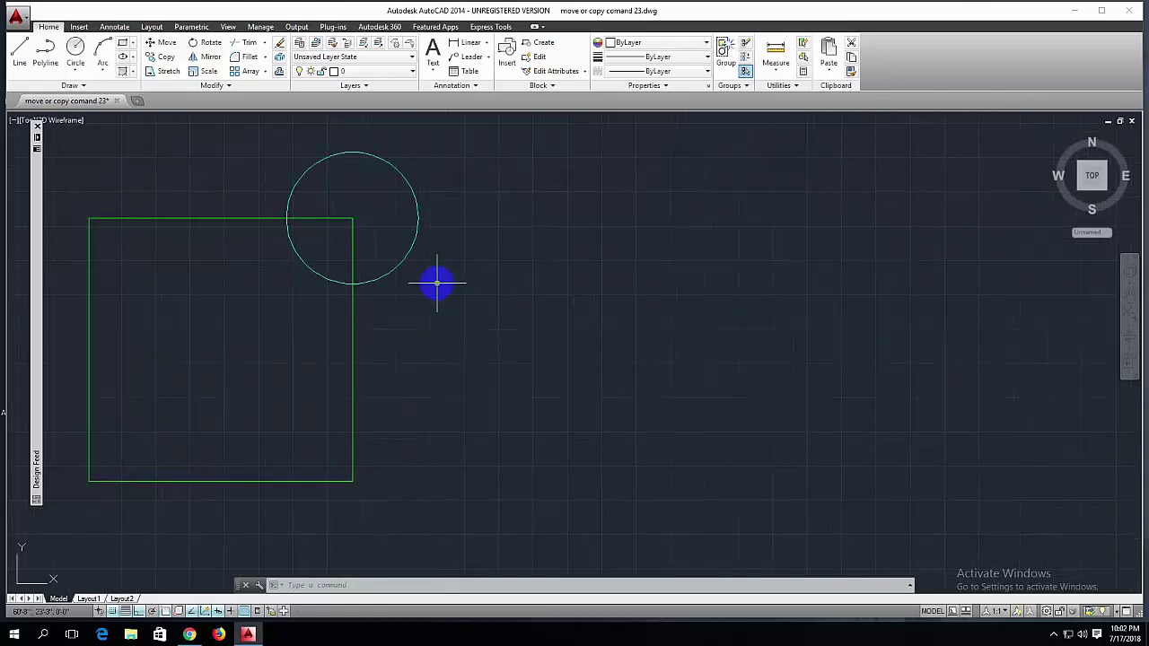
{"action": "scroll", "coordinate": [488, 278], "scroll_direction": "down", "scroll_amount": 3}
{"action": "scroll", "coordinate": [488, 302], "scroll_direction": "up", "scroll_amount": 2}
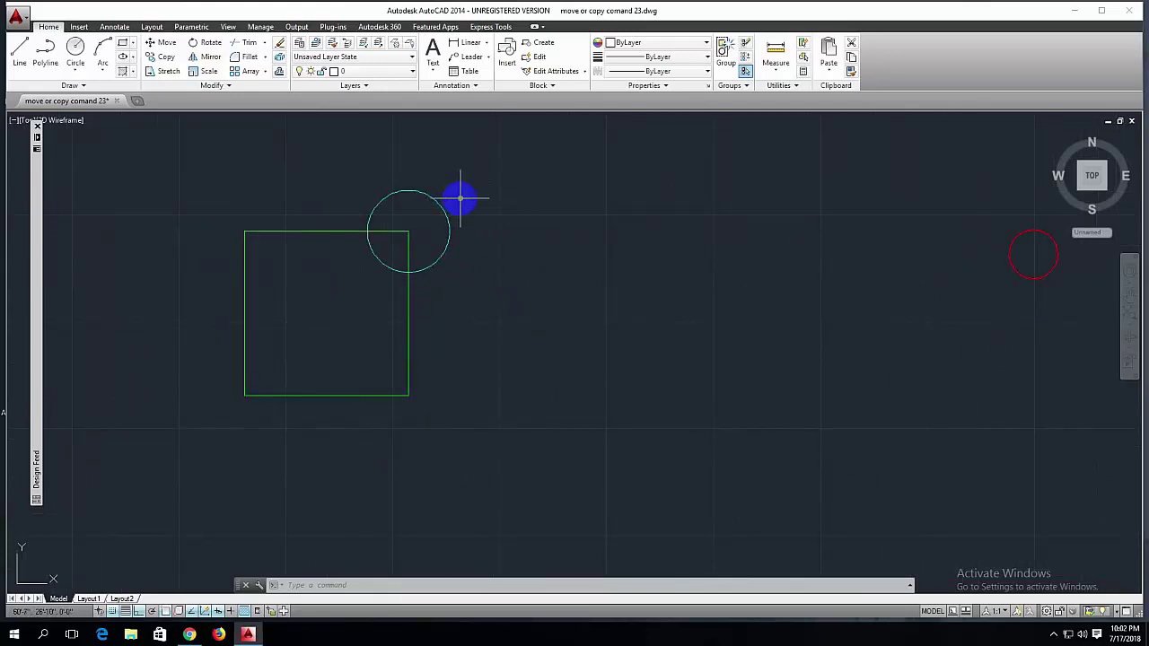
{"action": "middle_click_drag", "start_coordinate": [503, 206], "coordinate": [239, 210]}
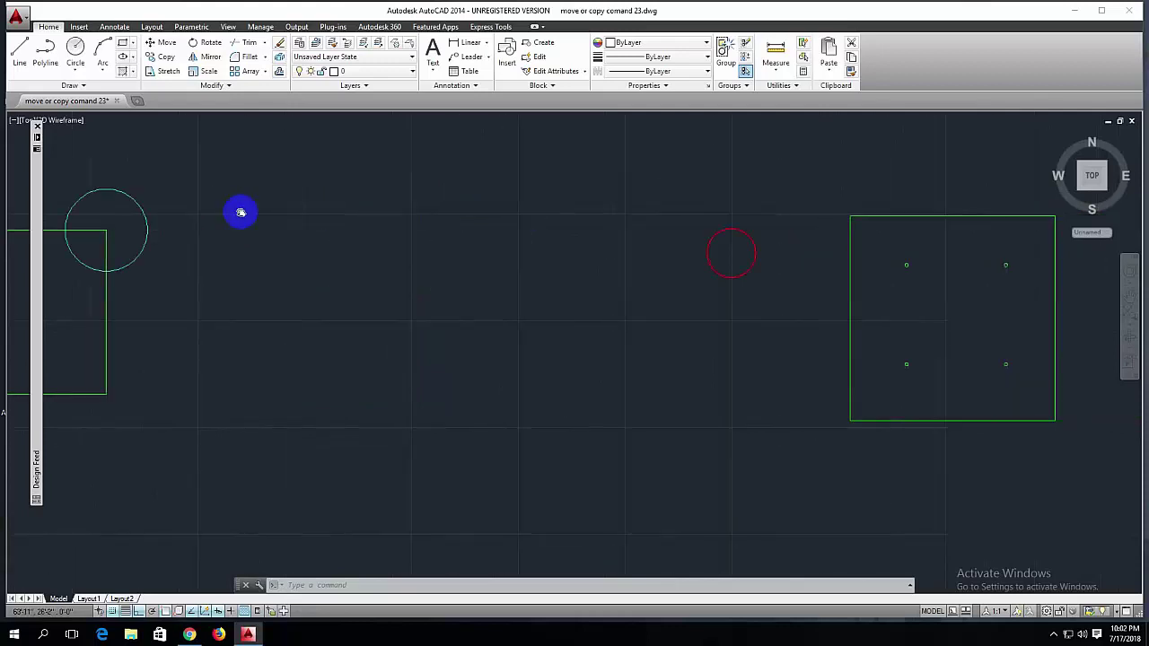
{"action": "mouse_move", "coordinate": [605, 264]}
{"action": "middle_mouse_down"}
{"action": "mouse_move", "coordinate": [318, 238]}
{"action": "mouse_move", "coordinate": [374, 252]}
{"action": "mouse_move", "coordinate": [359, 249]}
{"action": "middle_mouse_up"}
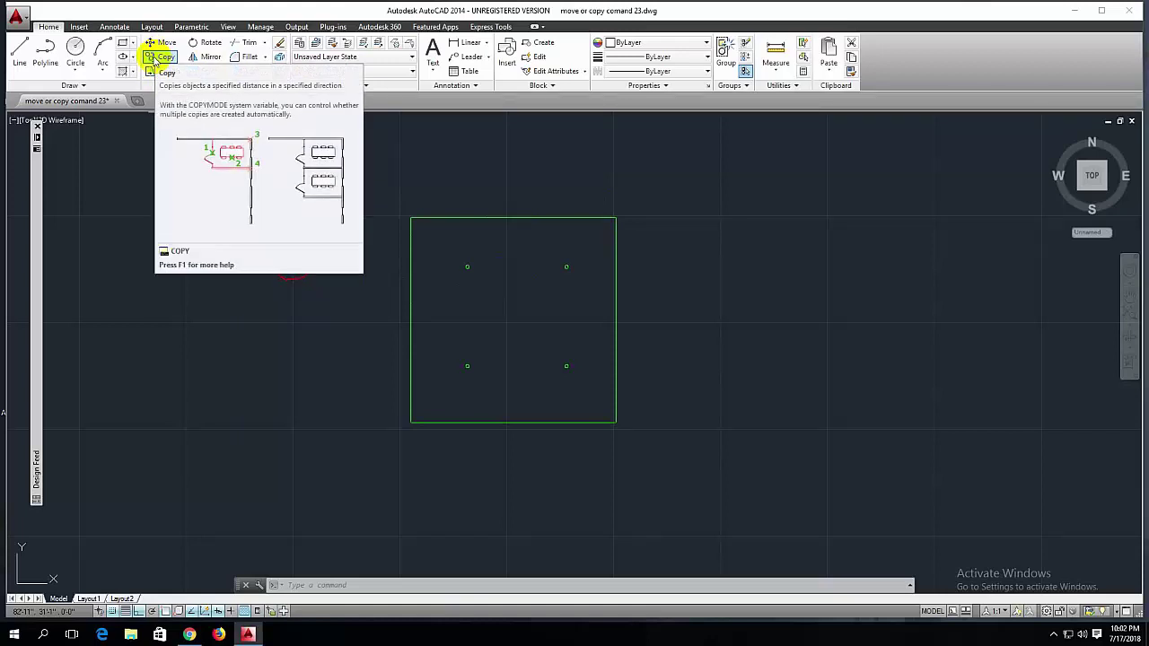
Start the Copy command from the Home tab's Modify panel
{"action": "left_click", "coordinate": [154, 58]}
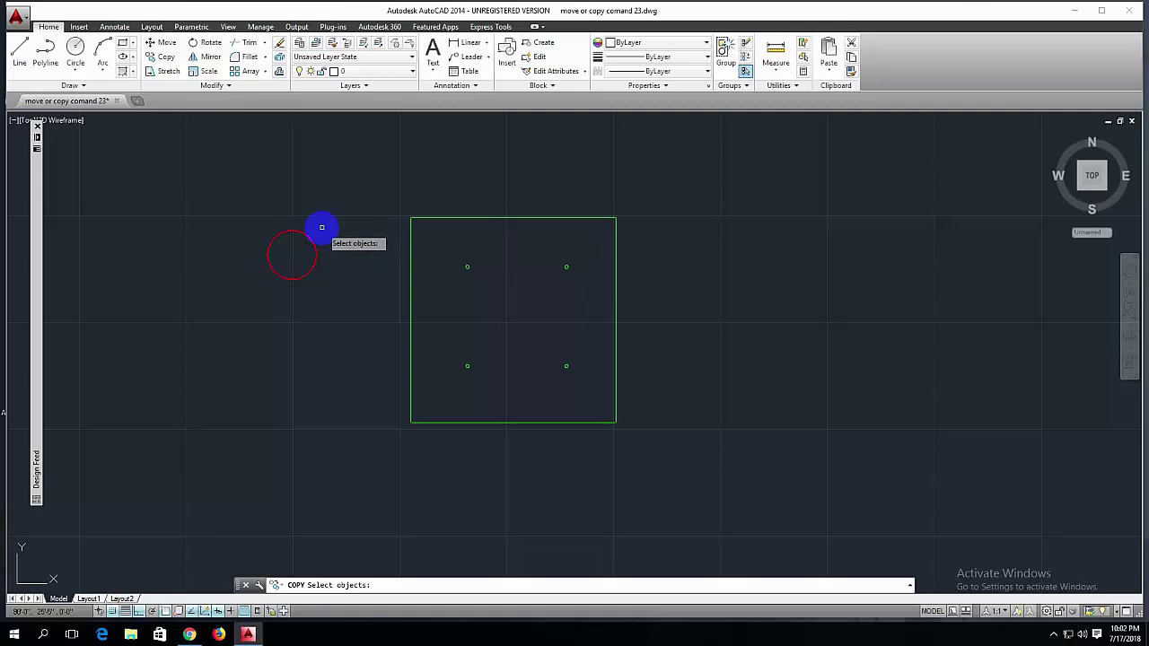
Window-select the red circle and set its centre as the copy base point
{"action": "left_click", "coordinate": [321, 227]}
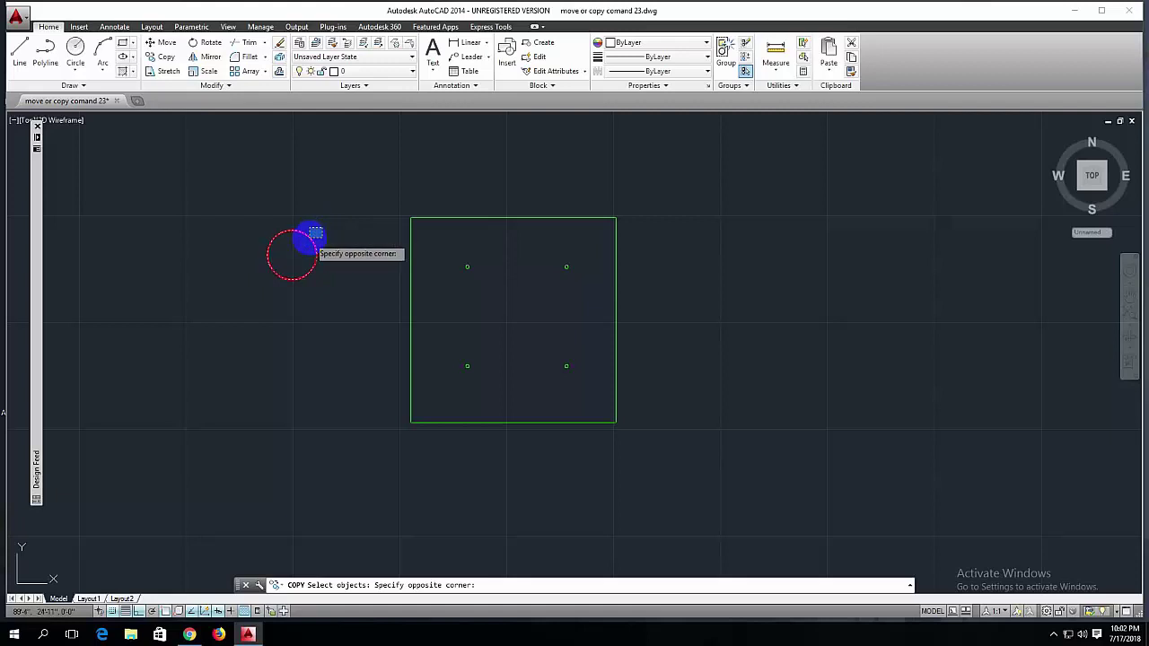
{"action": "left_click", "coordinate": [303, 241]}
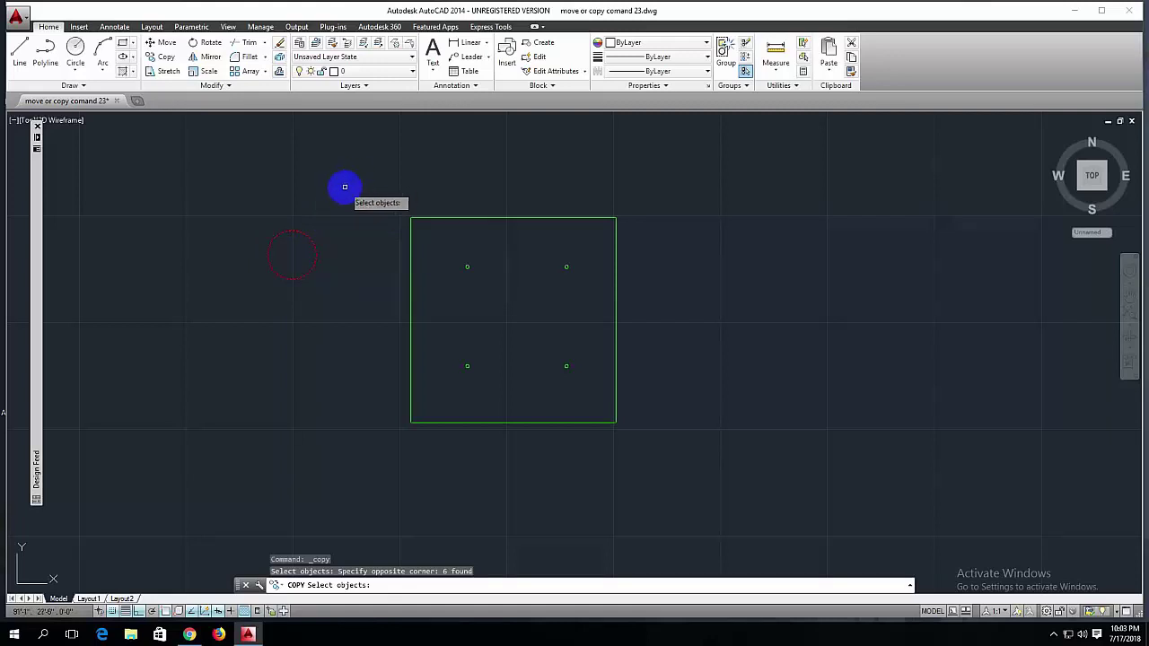
{"action": "key", "text": "Return"}
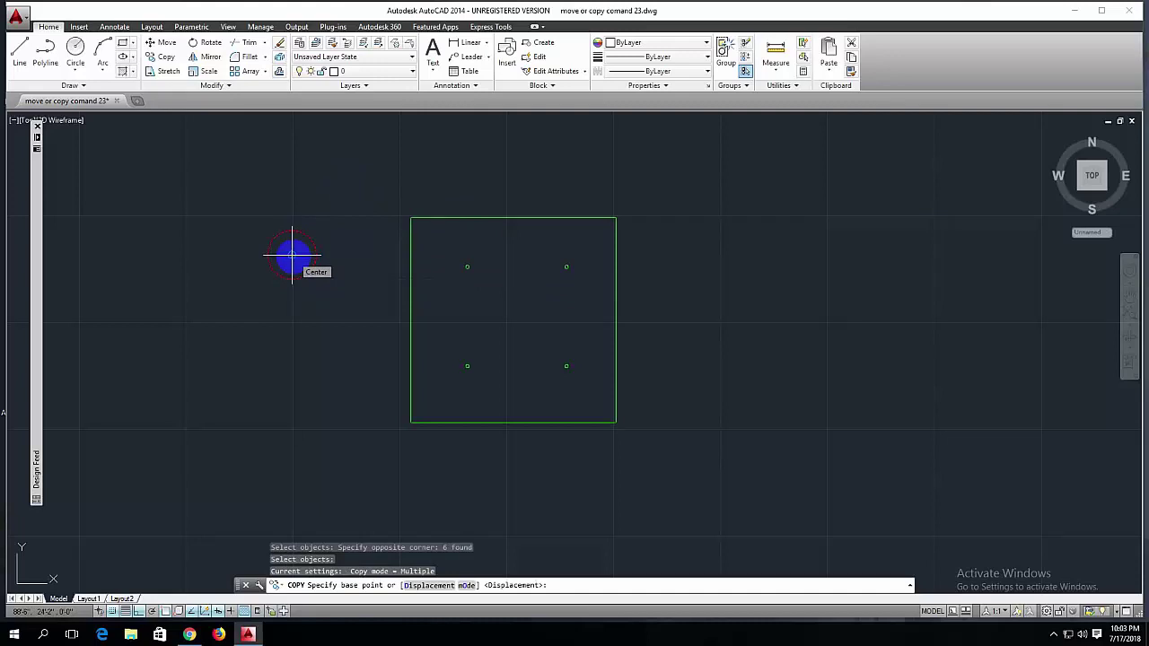
{"action": "left_click", "coordinate": [292, 257]}
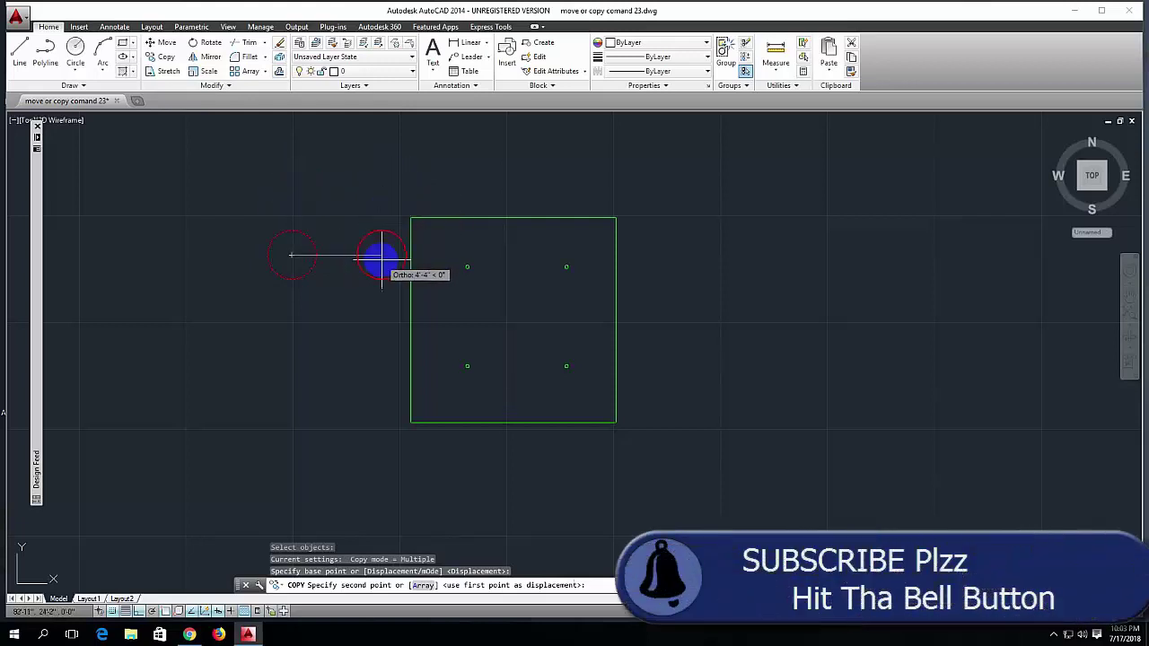
Place red circle copies on the top-left, top-right, bottom-right and bottom-left green points
{"action": "scroll", "coordinate": [346, 261], "scroll_direction": "up", "scroll_amount": 2}
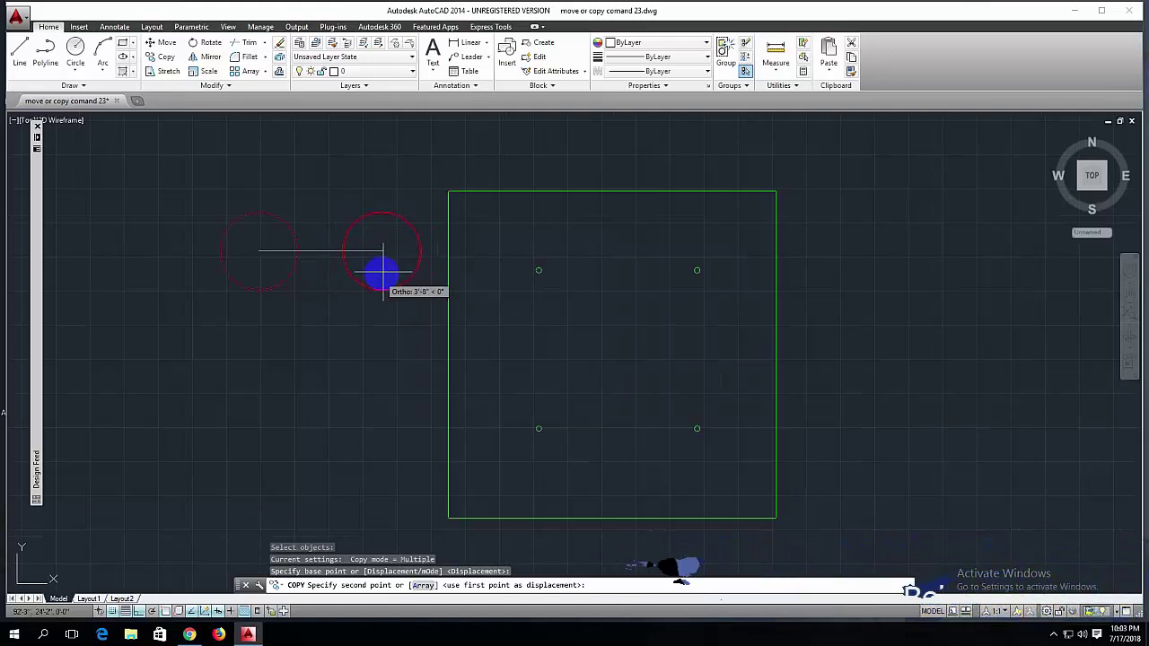
{"action": "middle_click_drag", "start_coordinate": [380, 269], "coordinate": [315, 244]}
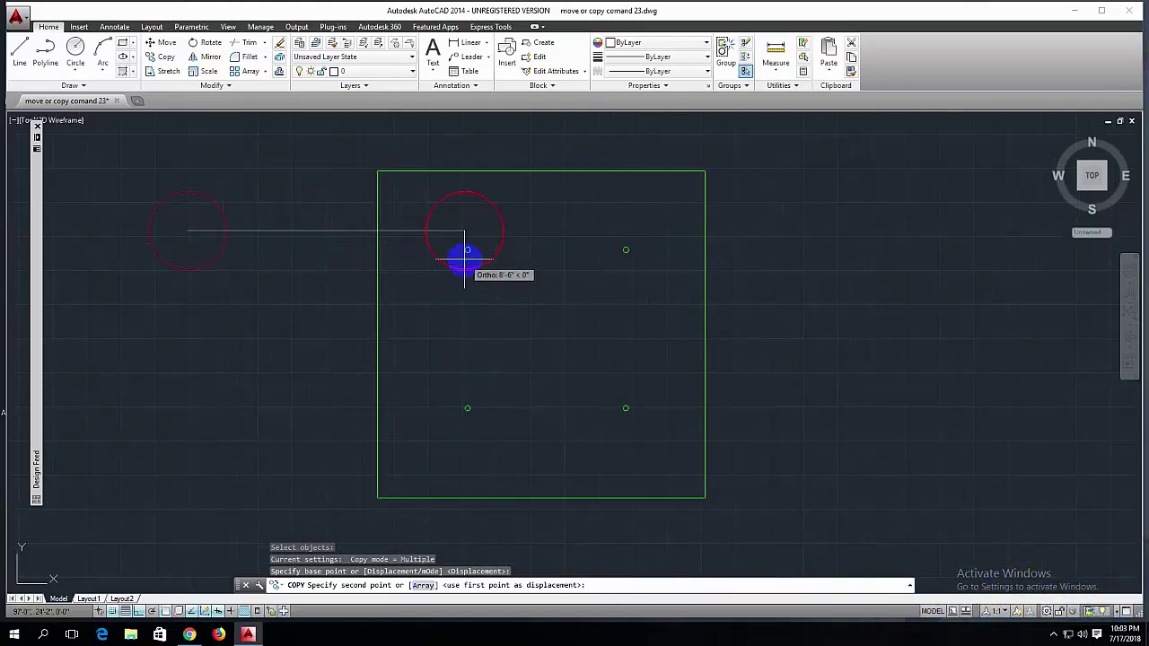
{"action": "scroll", "coordinate": [464, 255], "scroll_direction": "up", "scroll_amount": 2}
{"action": "scroll", "coordinate": [464, 251], "scroll_direction": "up", "scroll_amount": 4}
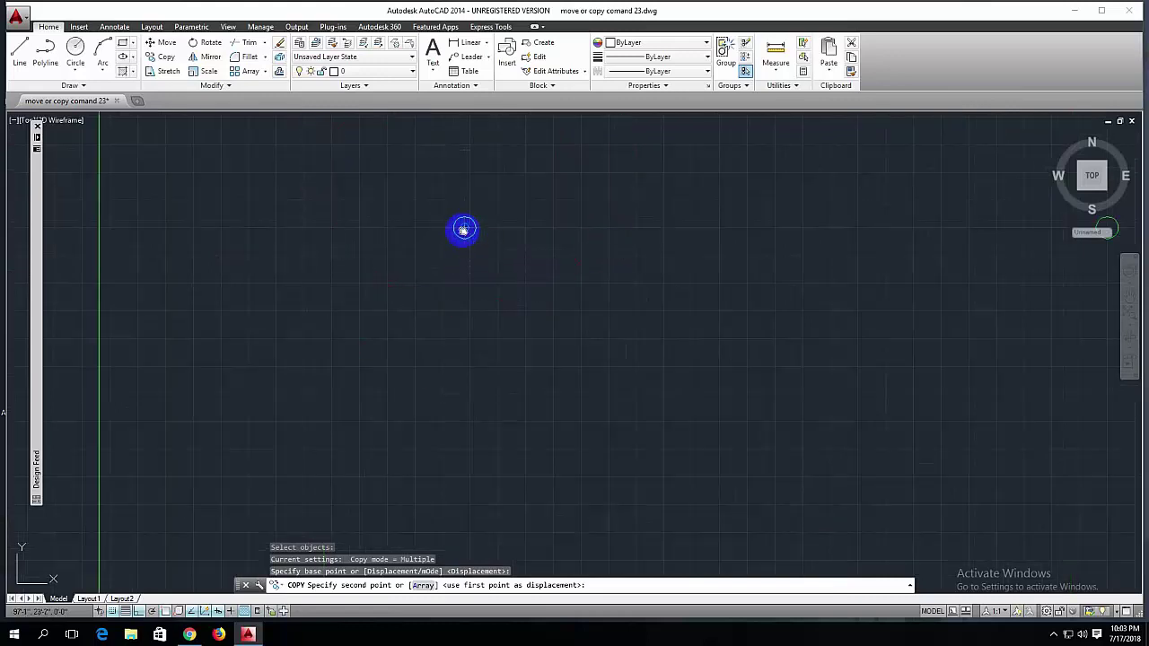
{"action": "middle_click_drag", "start_coordinate": [463, 230], "coordinate": [456, 262]}
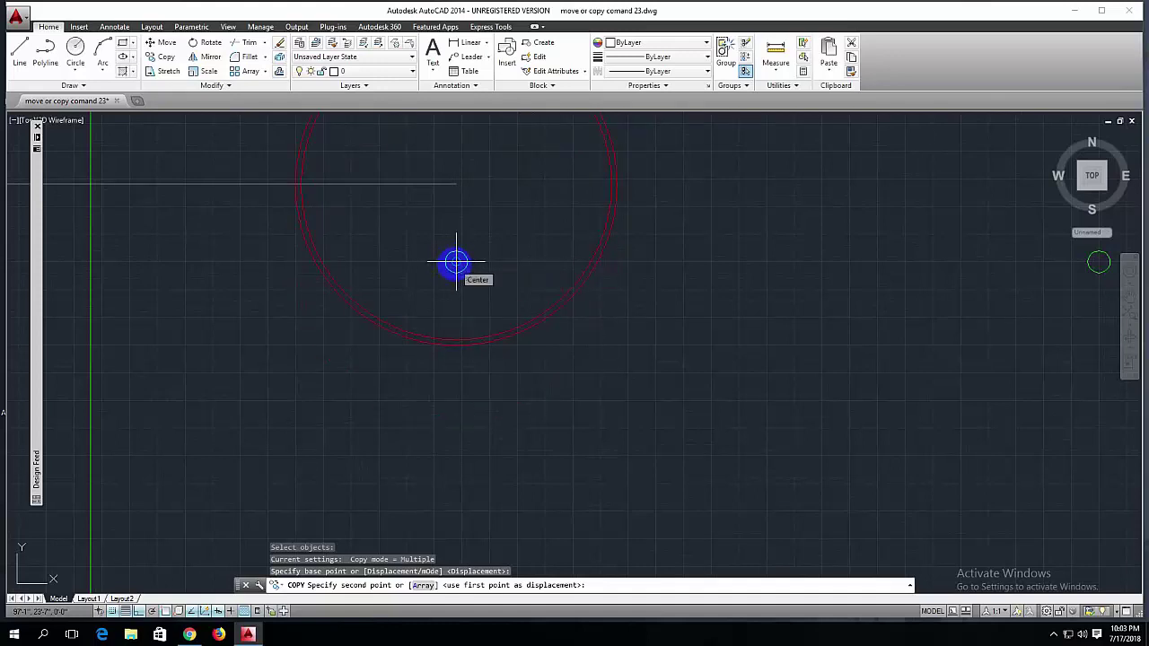
{"action": "scroll", "coordinate": [359, 246], "scroll_direction": "down", "scroll_amount": 2}
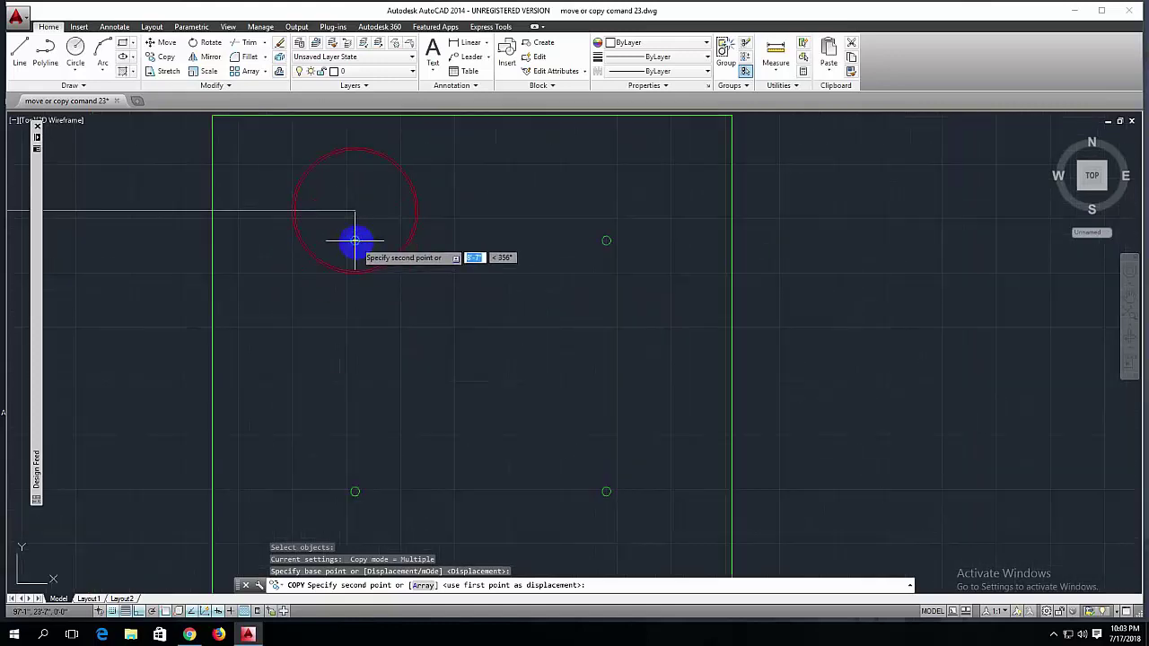
{"action": "left_click", "coordinate": [355, 240]}
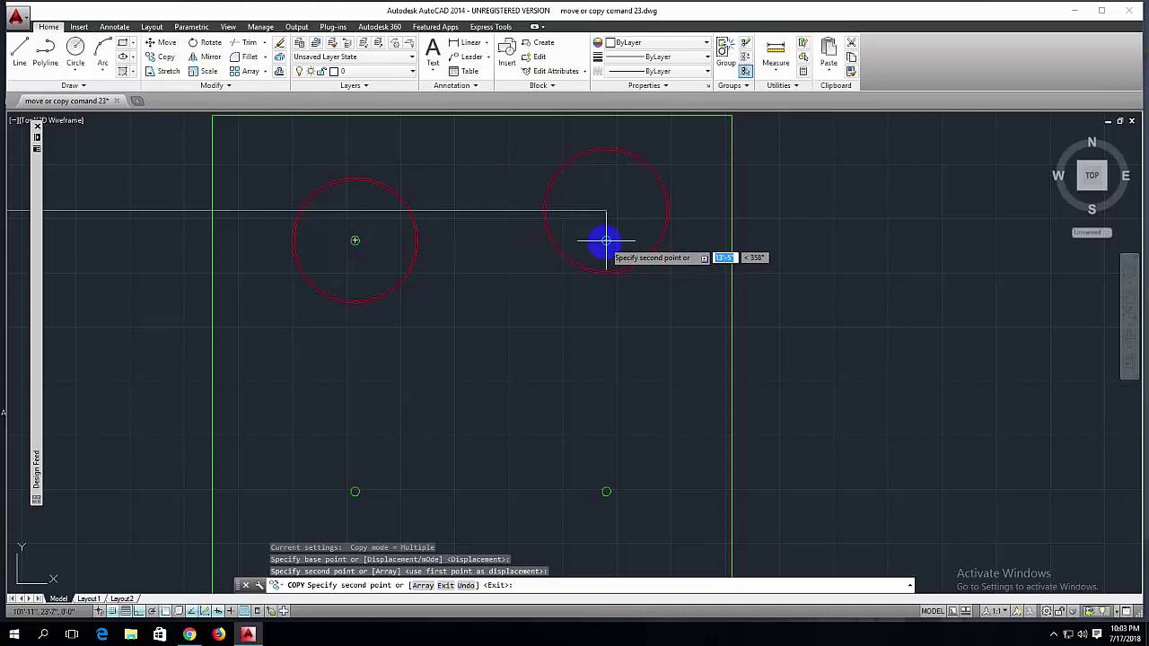
{"action": "left_click", "coordinate": [606, 240]}
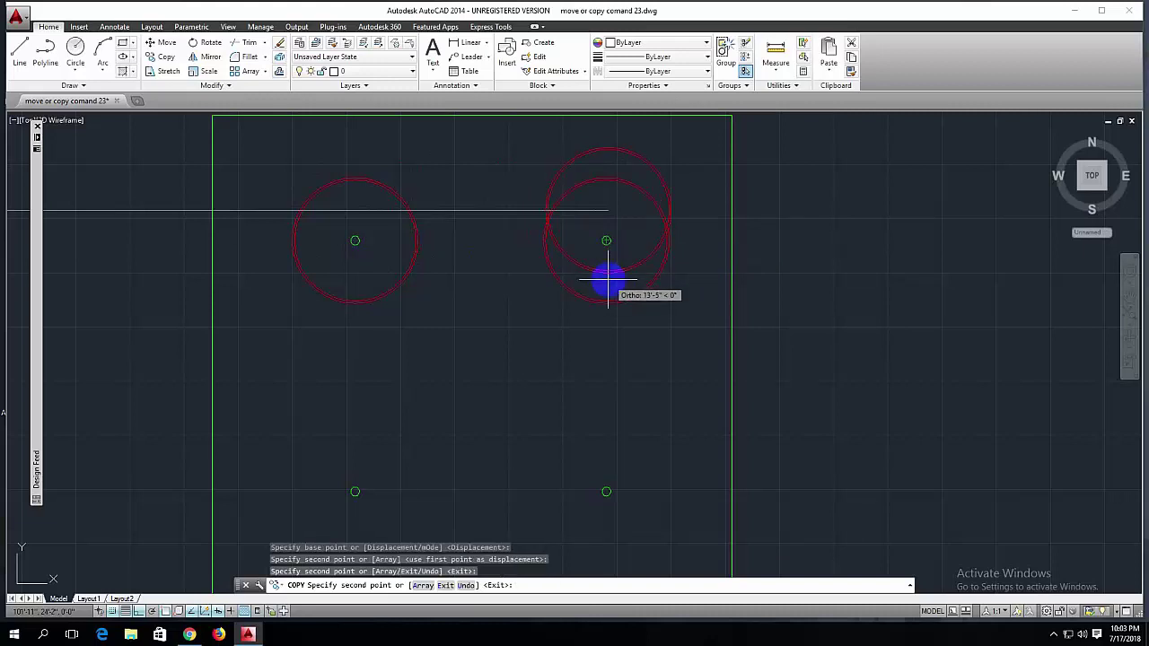
{"action": "left_click", "coordinate": [607, 491]}
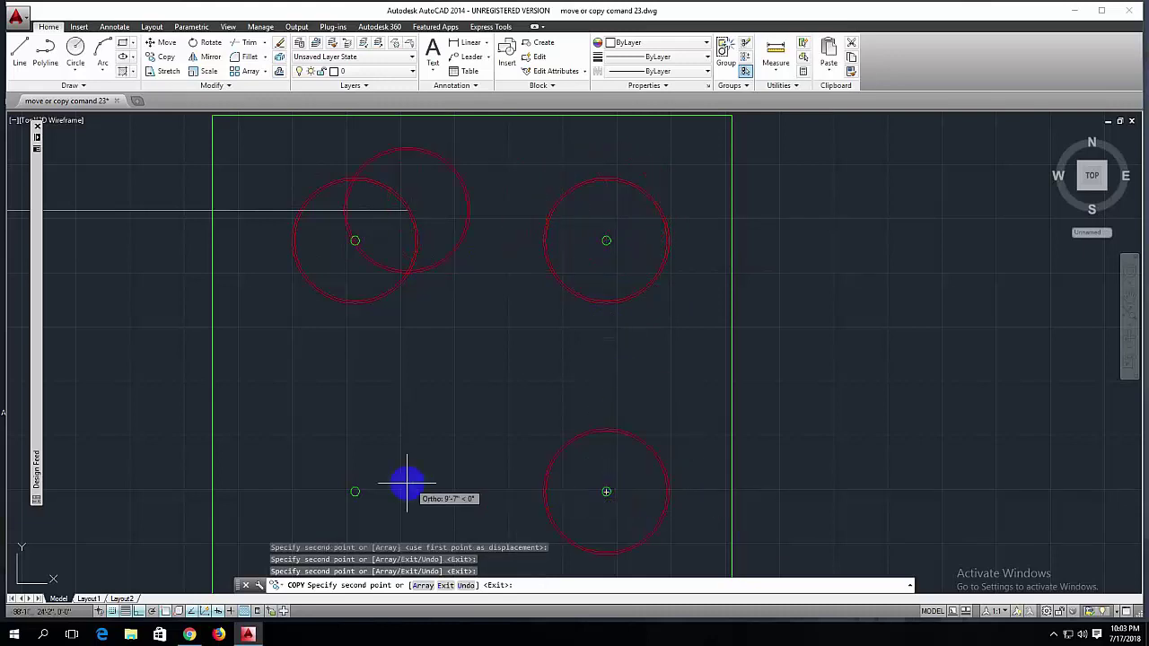
{"action": "left_click", "coordinate": [354, 491]}
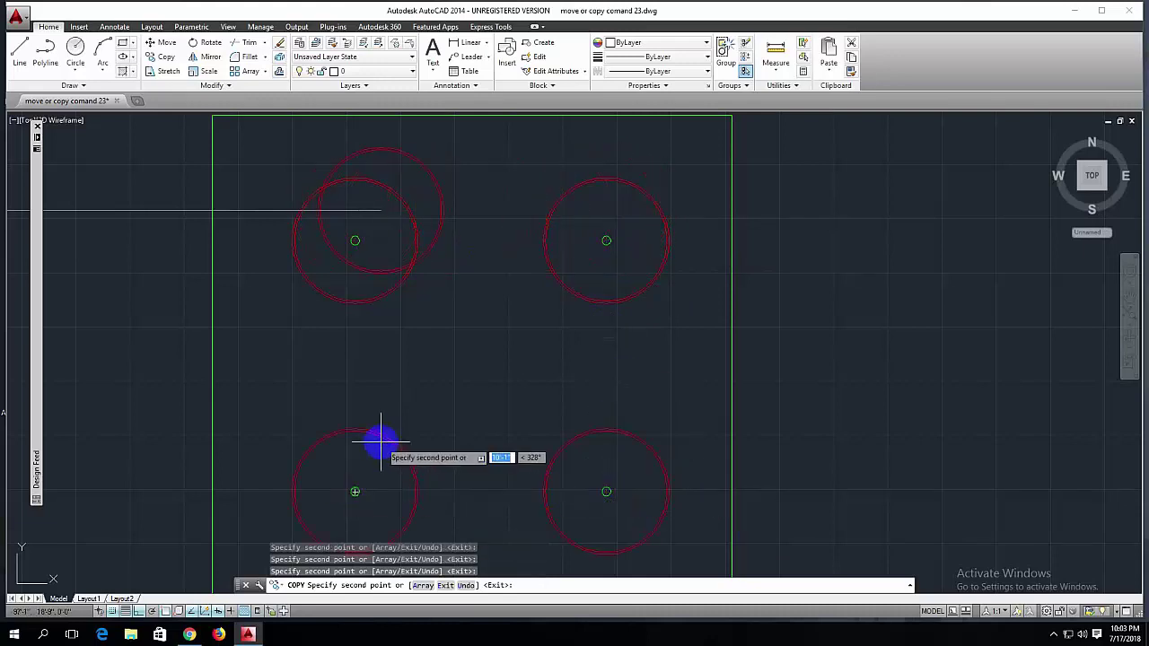
End the Copy command with Enter from the right-click menu
{"action": "scroll", "coordinate": [386, 431], "scroll_direction": "down", "scroll_amount": 5}
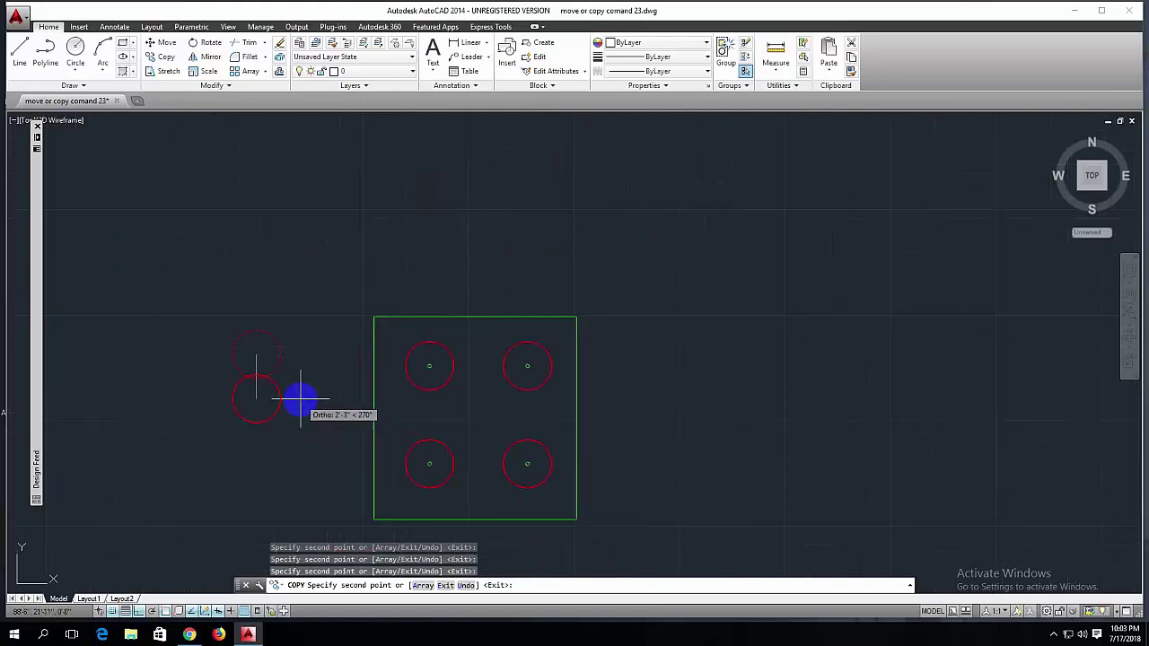
{"action": "scroll", "coordinate": [299, 403], "scroll_direction": "up", "scroll_amount": 2}
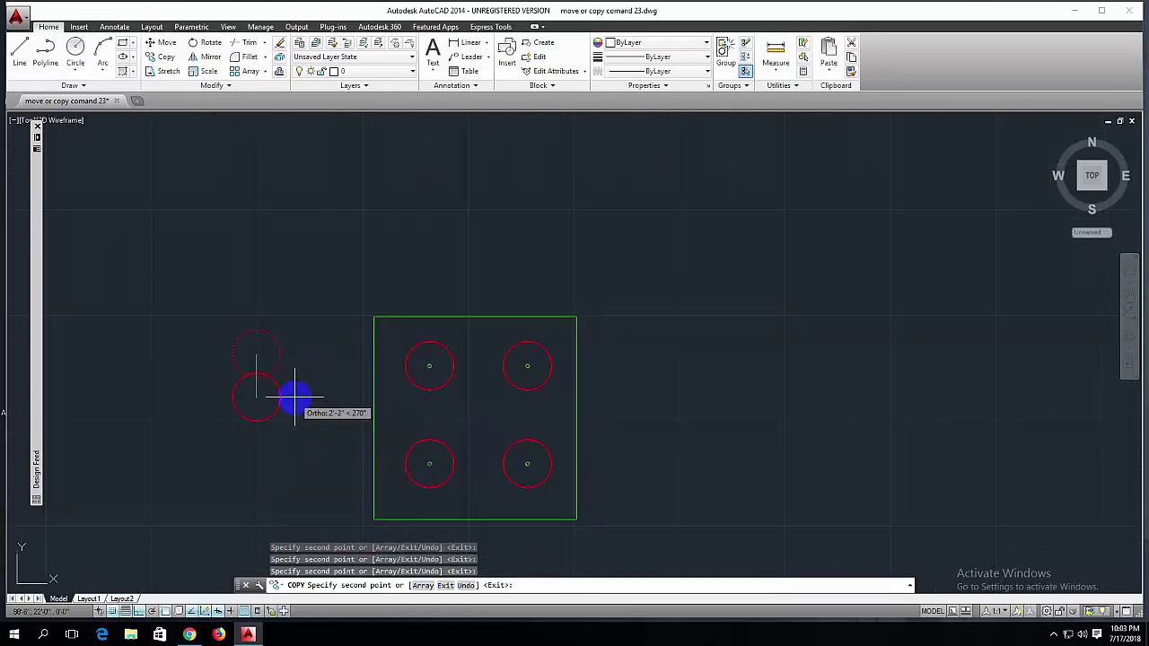
{"action": "scroll", "coordinate": [294, 395], "scroll_direction": "up", "scroll_amount": 2}
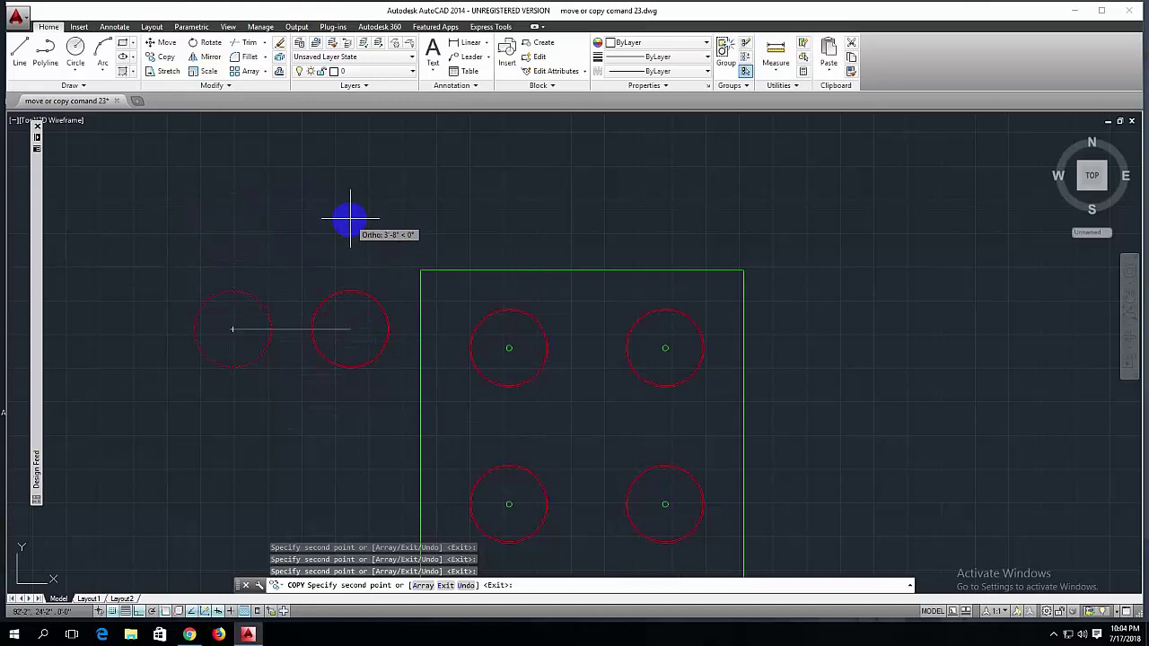
{"action": "right_click", "coordinate": [351, 217]}
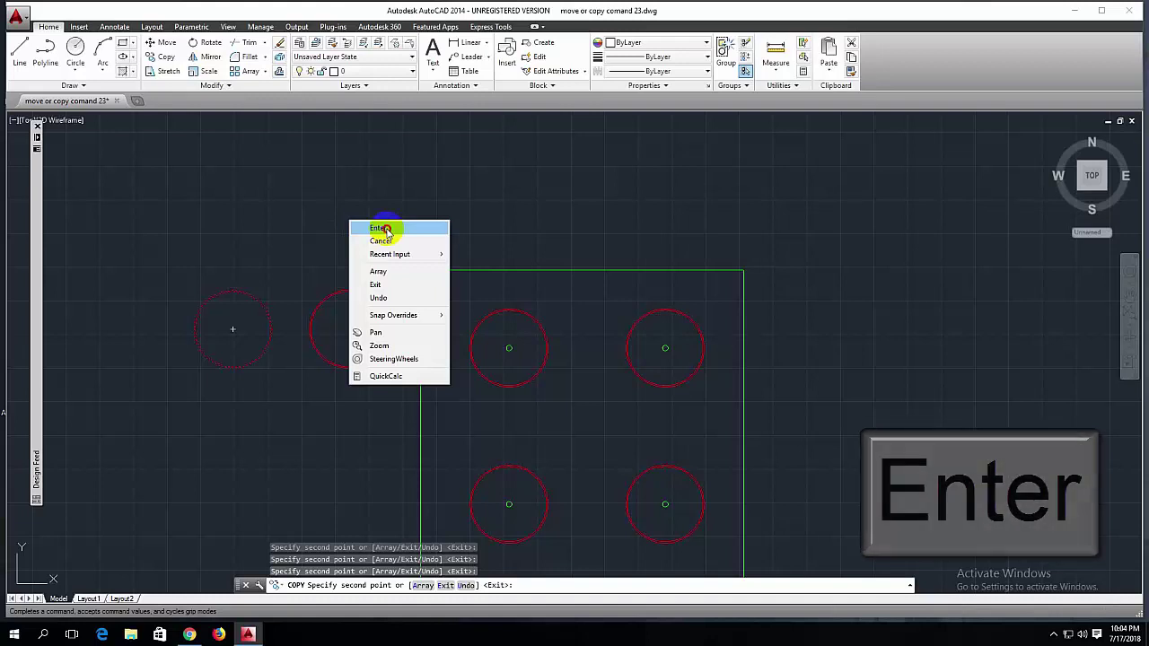
{"action": "left_click", "coordinate": [386, 232]}
Recentre the view on the green square and erase the top-left red circle
{"action": "scroll", "coordinate": [266, 352], "scroll_direction": "down", "scroll_amount": 2}
{"action": "middle_click_drag", "start_coordinate": [322, 435], "coordinate": [325, 375]}
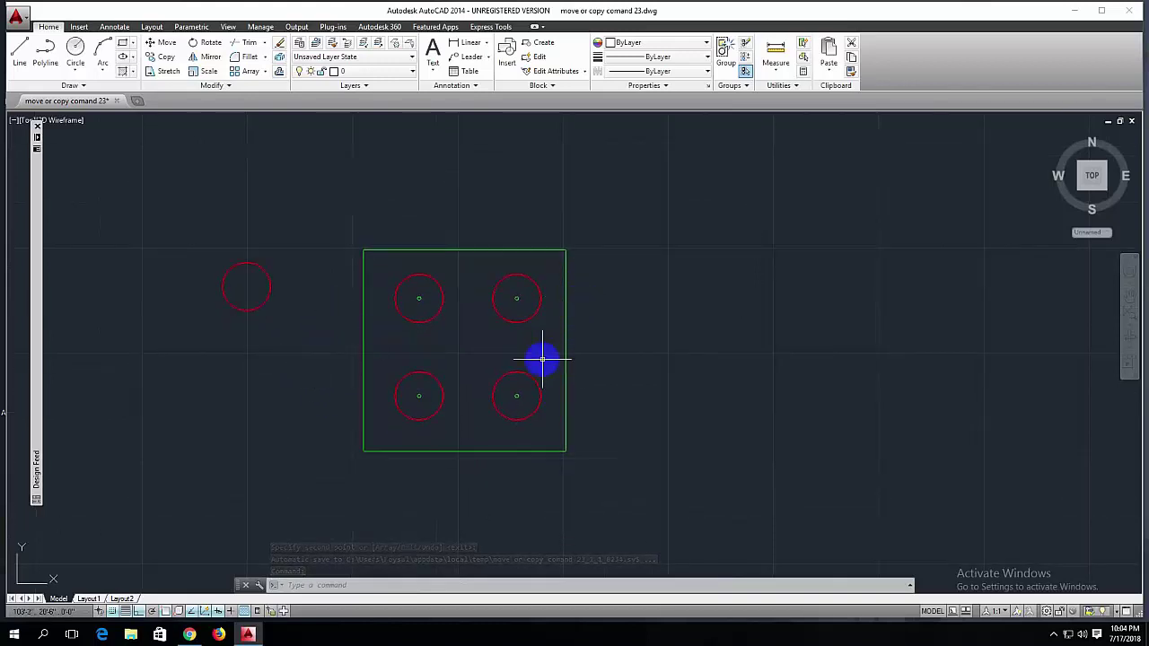
{"action": "middle_click_drag", "start_coordinate": [544, 364], "coordinate": [515, 331]}
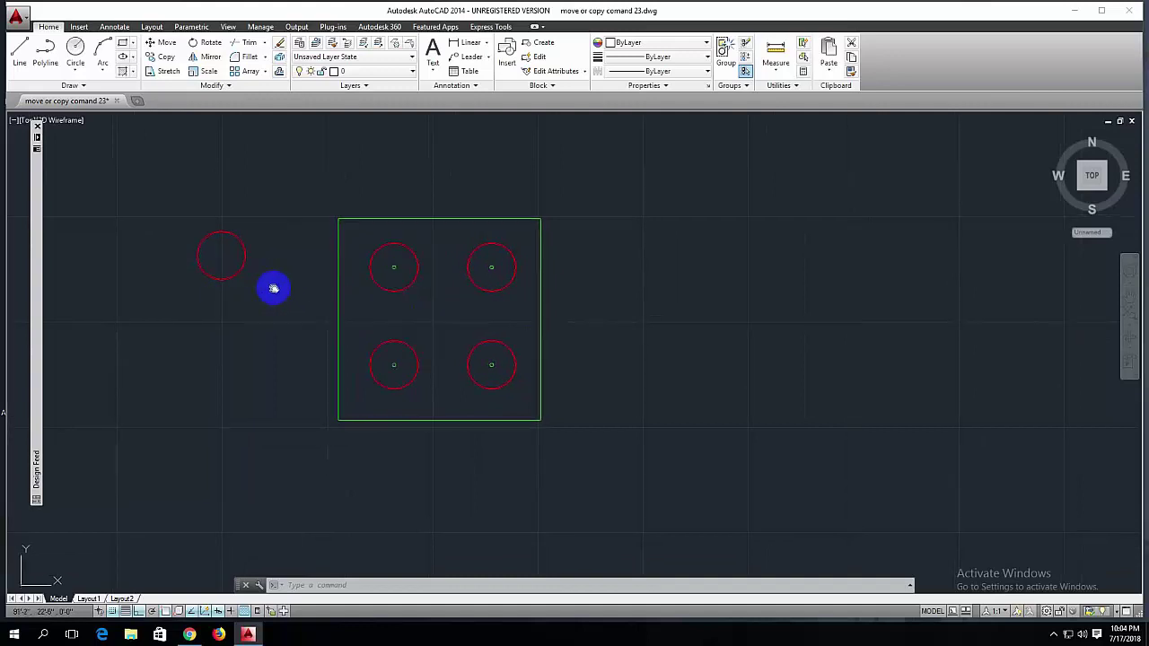
{"action": "middle_click_drag", "start_coordinate": [272, 287], "coordinate": [295, 316]}
{"action": "scroll", "coordinate": [440, 311], "scroll_direction": "up", "scroll_amount": 2}
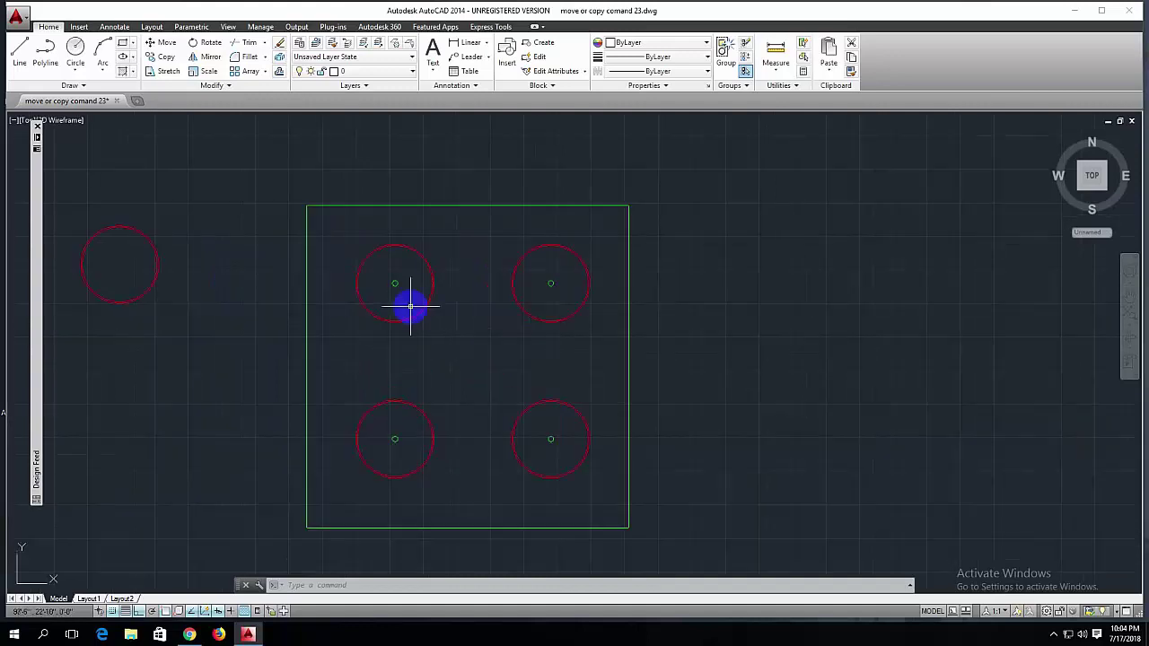
{"action": "left_click", "coordinate": [454, 249]}
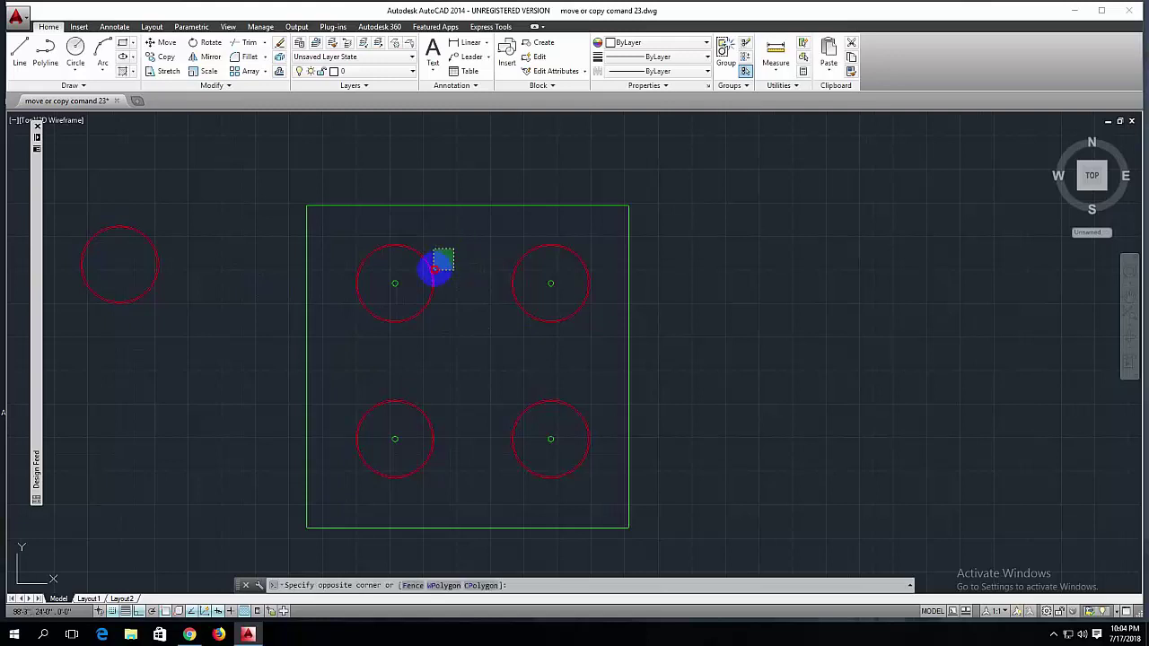
{"action": "left_click", "coordinate": [423, 282]}
{"action": "key", "text": "Delete"}
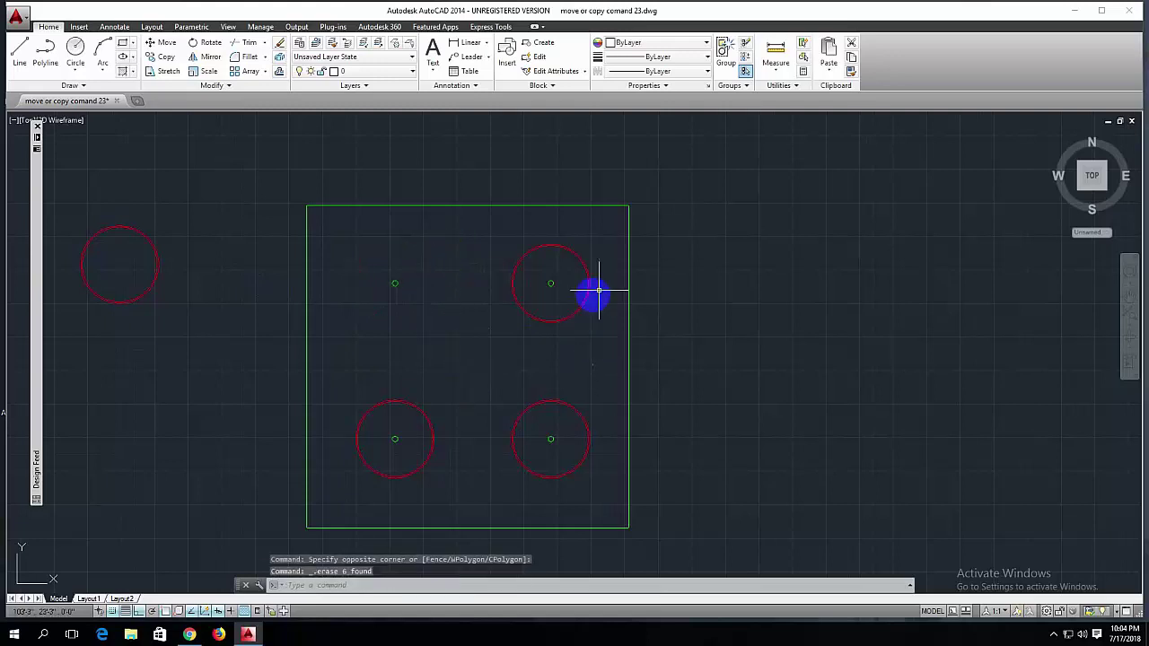
Erase the top-right, bottom-right and bottom-left red circles inside the square
{"action": "left_click", "coordinate": [601, 255]}
{"action": "left_click", "coordinate": [567, 276]}
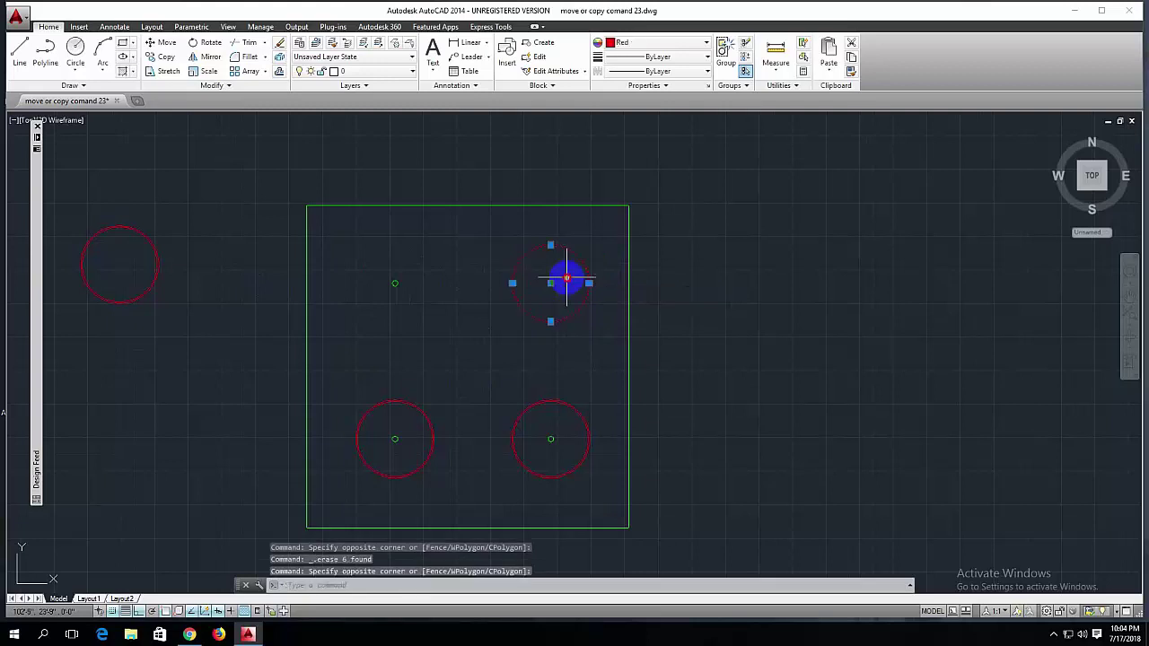
{"action": "key", "text": "Delete"}
{"action": "left_click", "coordinate": [591, 397]}
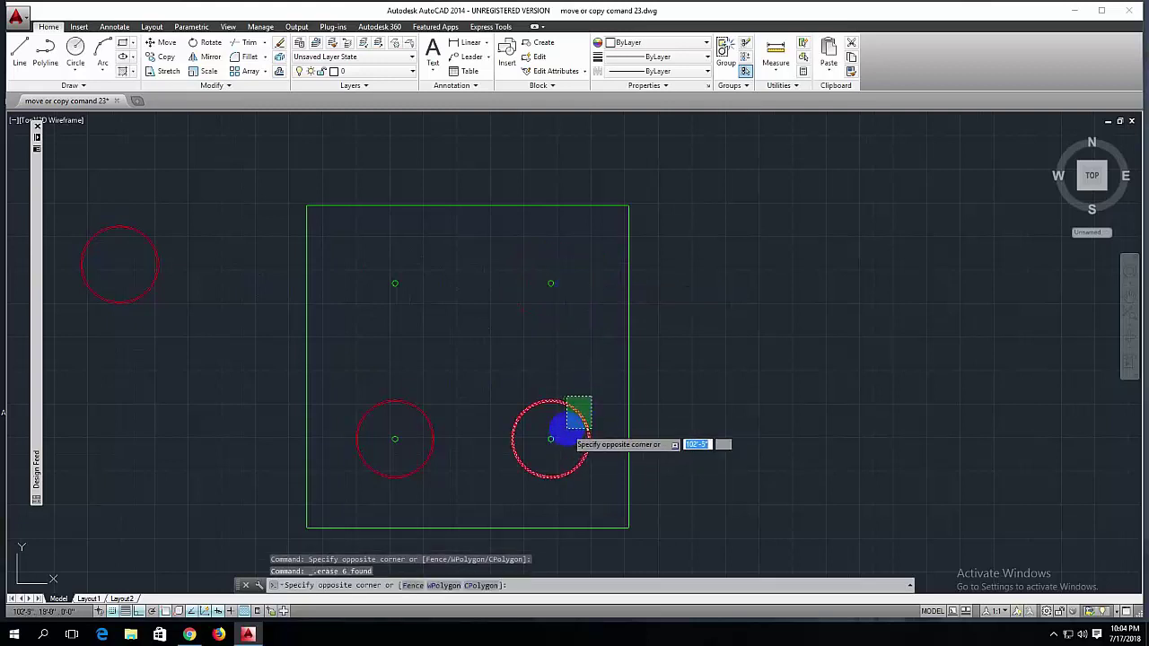
{"action": "left_click", "coordinate": [561, 430]}
{"action": "key", "text": "Delete"}
{"action": "left_click", "coordinate": [423, 405]}
{"action": "left_click", "coordinate": [418, 424]}
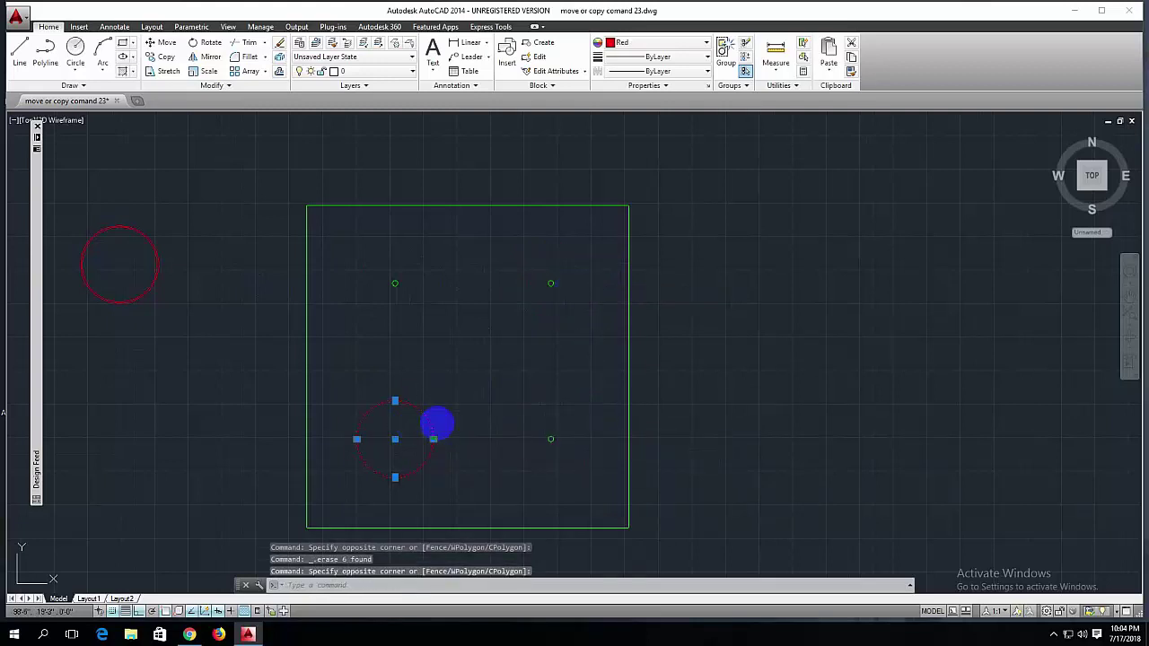
{"action": "key", "text": "Delete"}
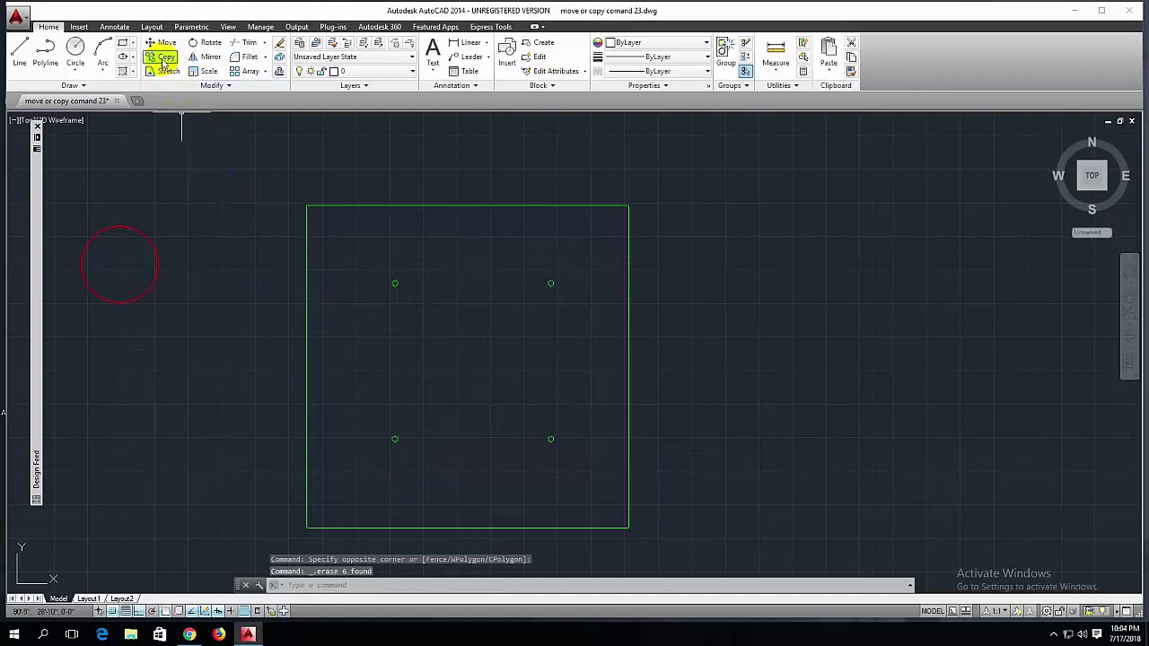
Start Copy, window-select the outside red circle and use its centre as base point
{"action": "left_click", "coordinate": [161, 57]}
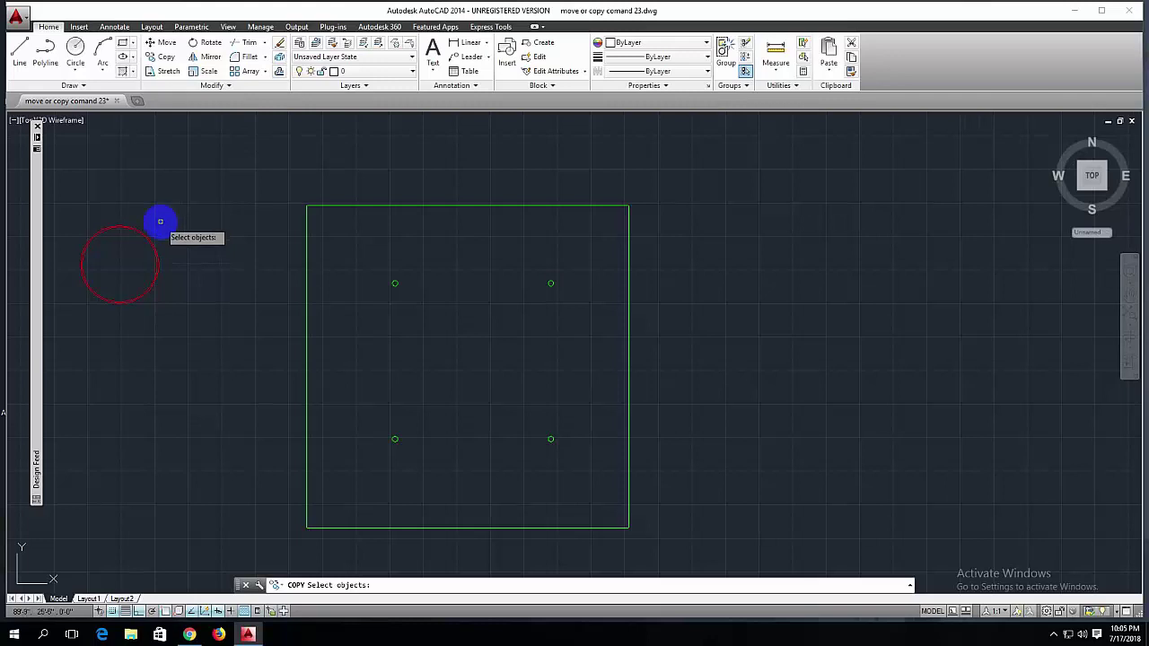
{"action": "left_click", "coordinate": [160, 222]}
{"action": "left_click", "coordinate": [135, 242]}
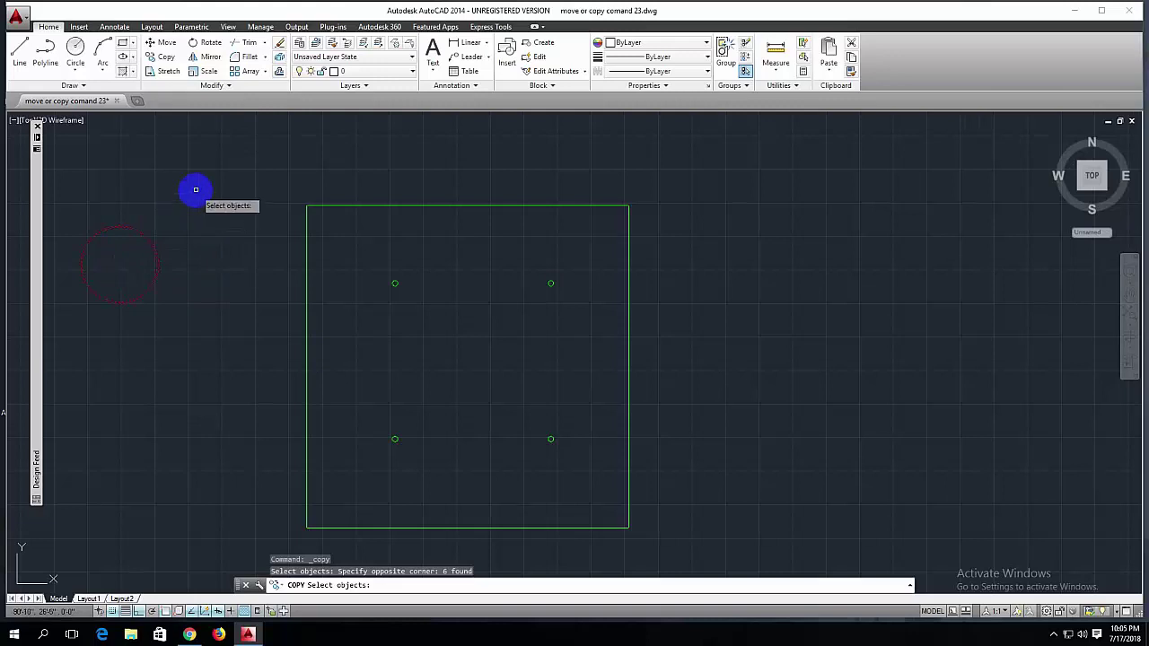
{"action": "key", "text": "Return"}
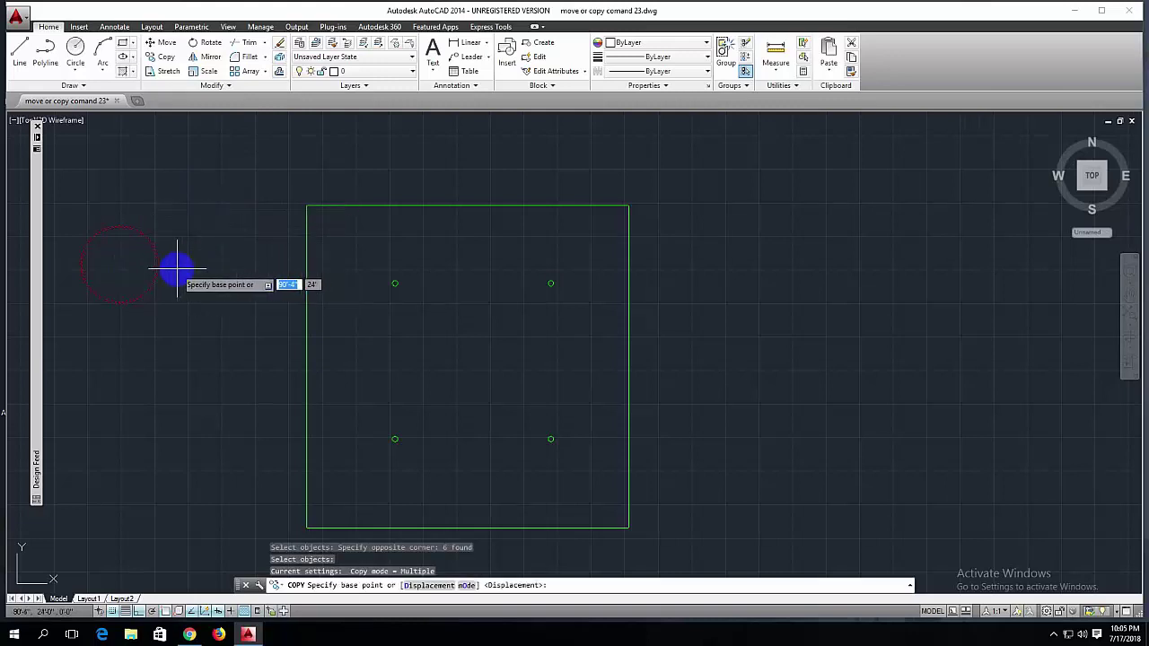
{"action": "left_click", "coordinate": [119, 263]}
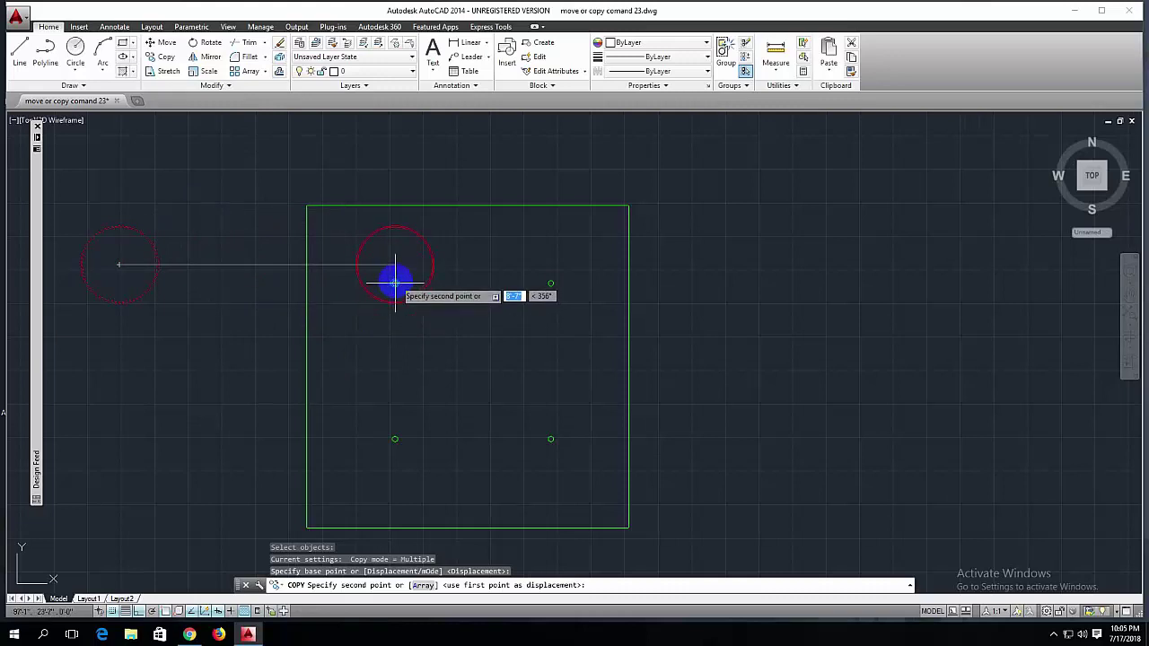
Drop circle copies on the top-left, top-right, bottom-right and bottom-left green points
{"action": "left_click", "coordinate": [395, 283]}
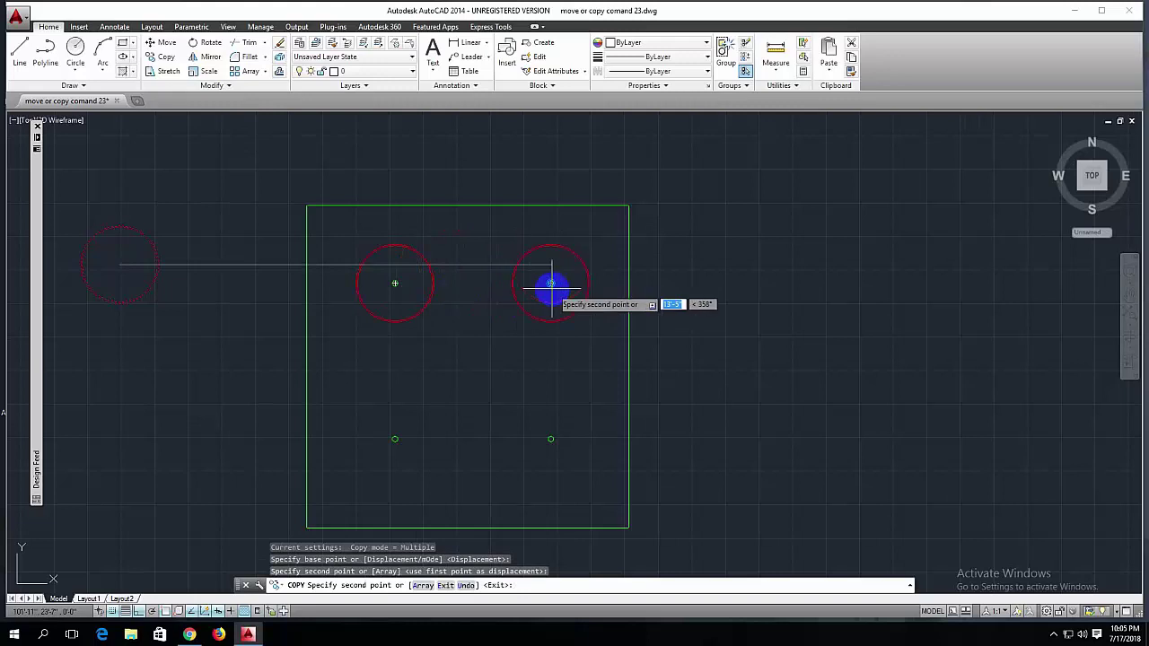
{"action": "left_click", "coordinate": [550, 284]}
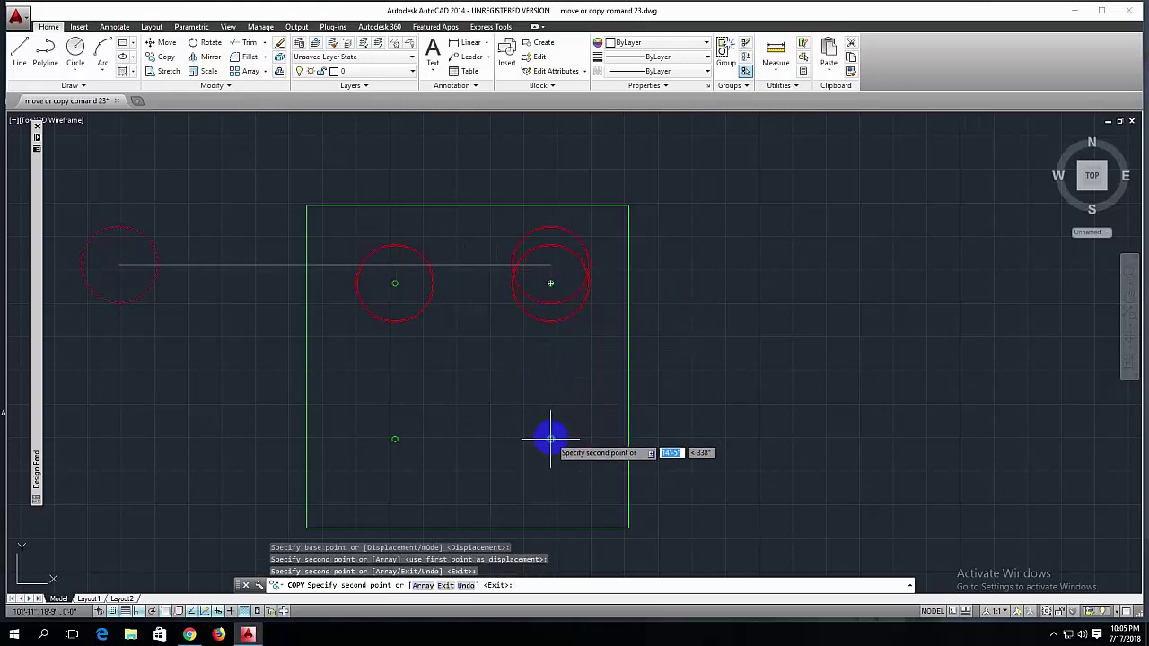
{"action": "left_click", "coordinate": [550, 439]}
{"action": "left_click", "coordinate": [395, 439]}
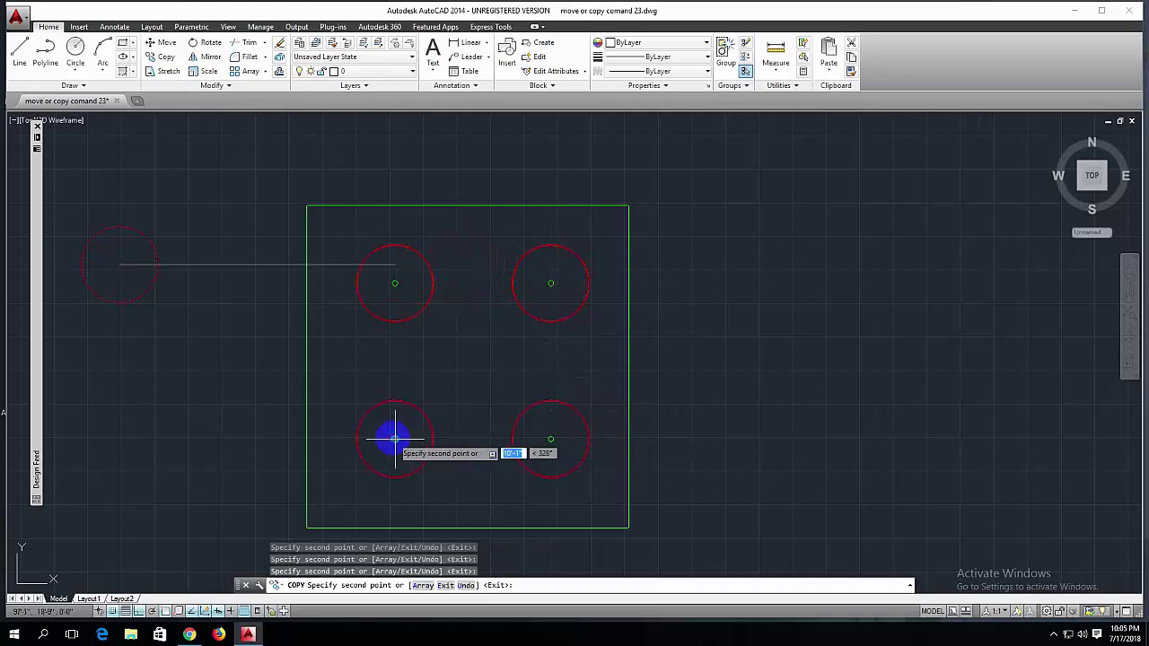
{"action": "scroll", "coordinate": [413, 408], "scroll_direction": "down", "scroll_amount": 2}
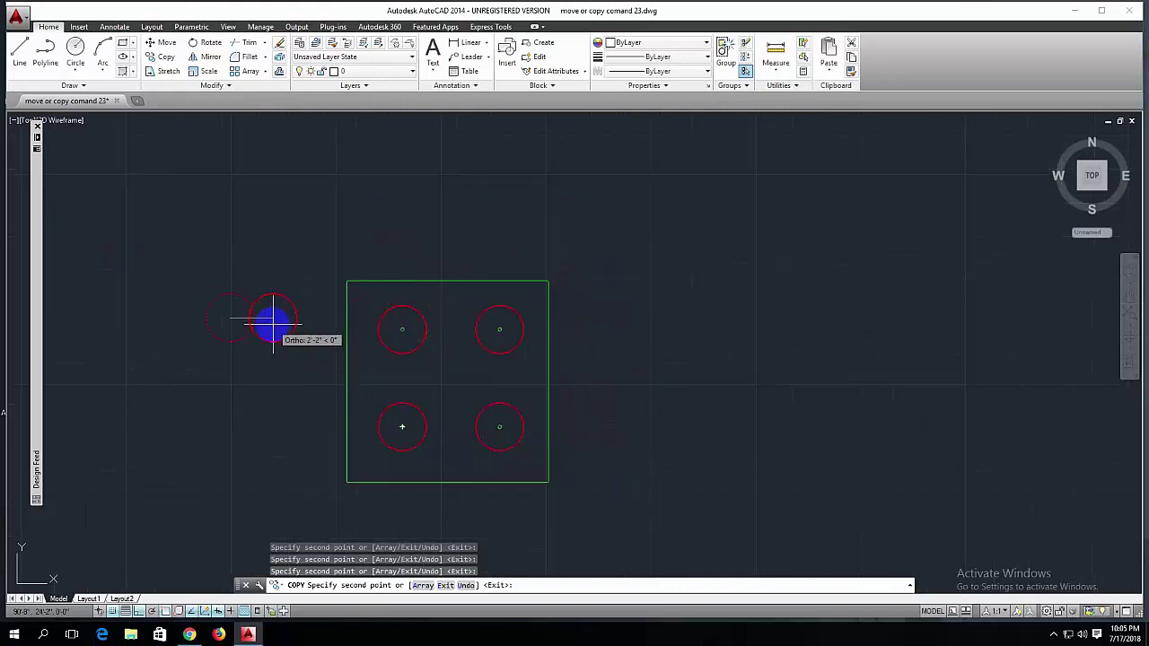
{"action": "scroll", "coordinate": [274, 321], "scroll_direction": "up", "scroll_amount": 2}
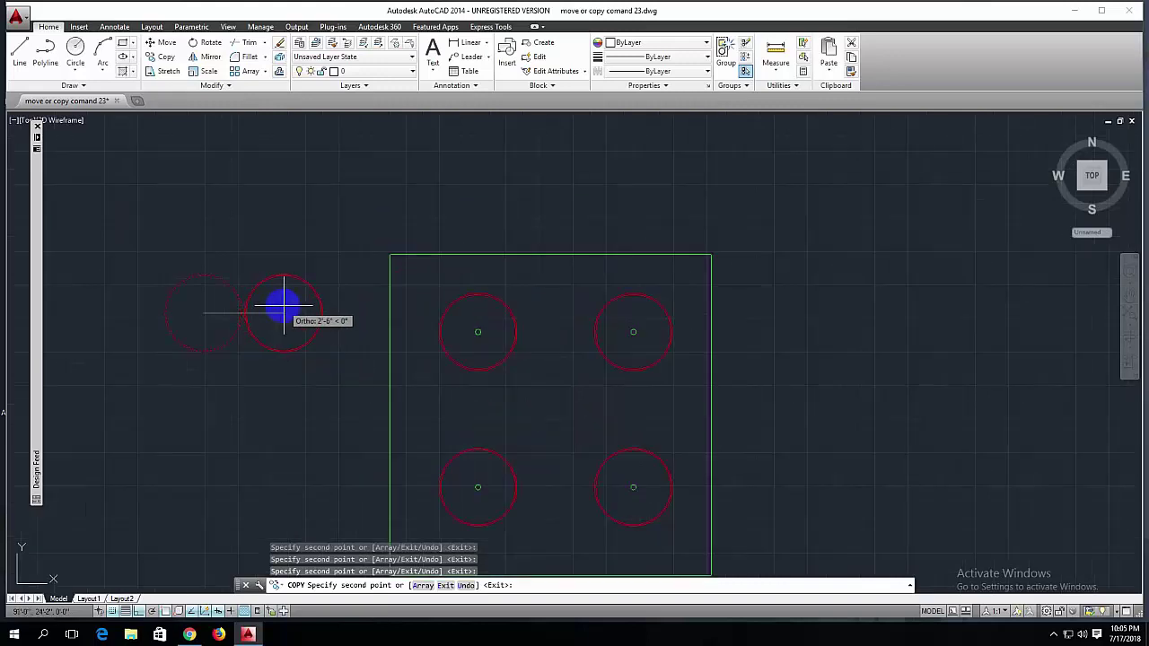
{"action": "scroll", "coordinate": [284, 308], "scroll_direction": "up", "scroll_amount": 2}
{"action": "scroll", "coordinate": [287, 309], "scroll_direction": "up", "scroll_amount": 2}
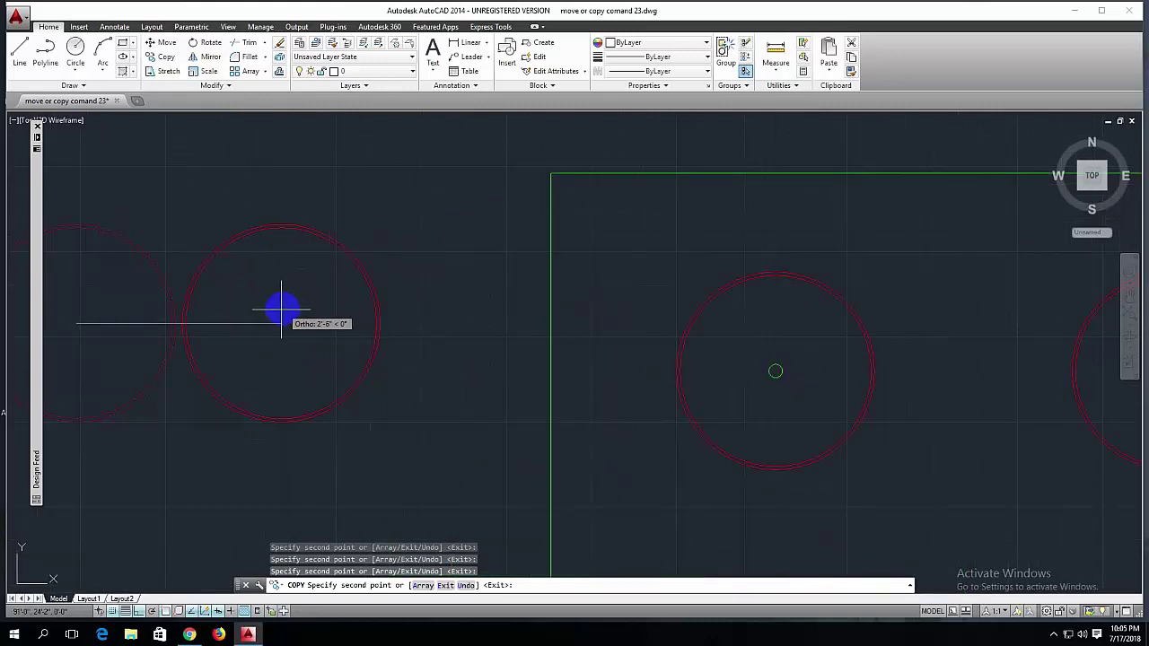
{"action": "middle_click_drag", "start_coordinate": [277, 308], "coordinate": [493, 289]}
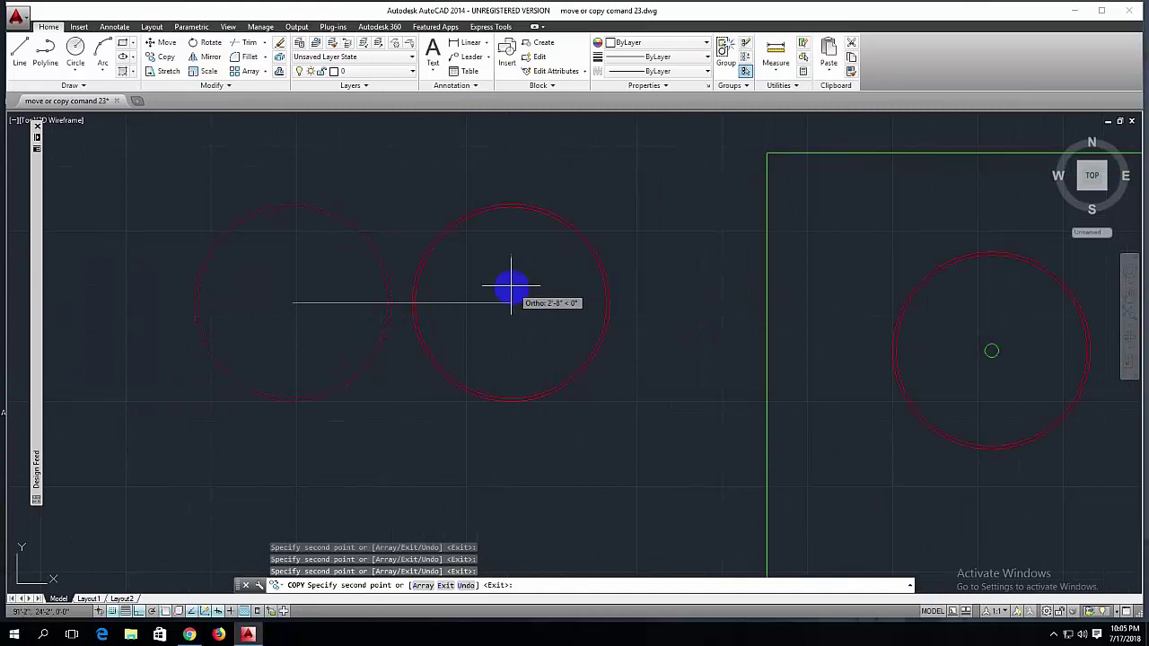
{"action": "scroll", "coordinate": [492, 289], "scroll_direction": "down", "scroll_amount": 2}
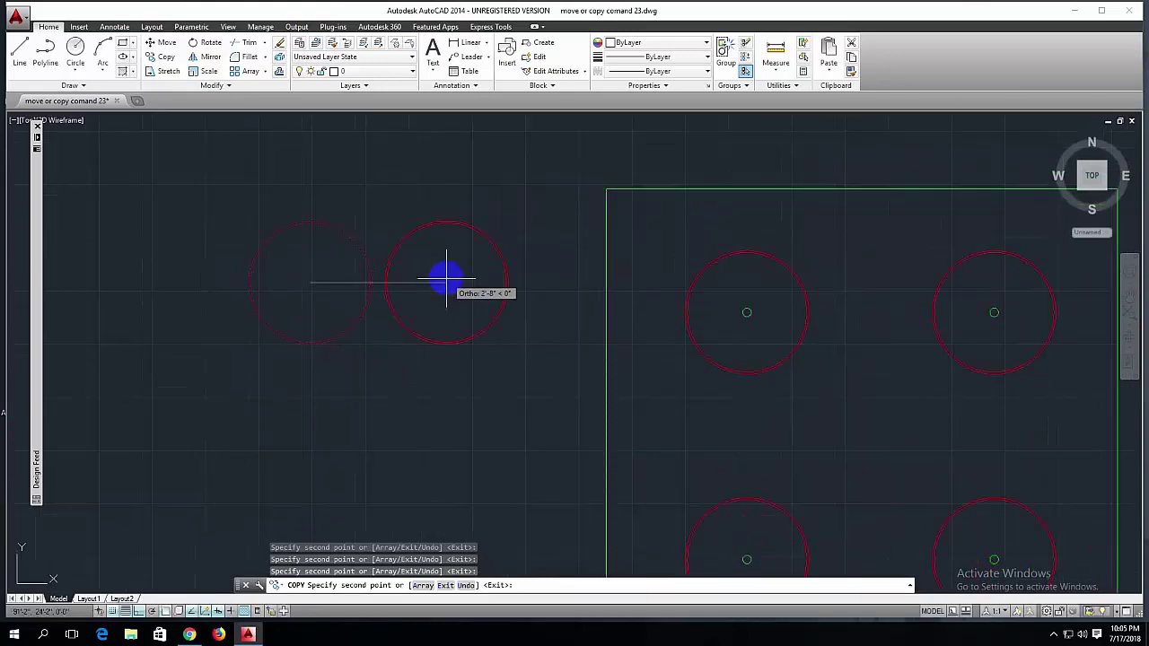
{"action": "right_click", "coordinate": [457, 269]}
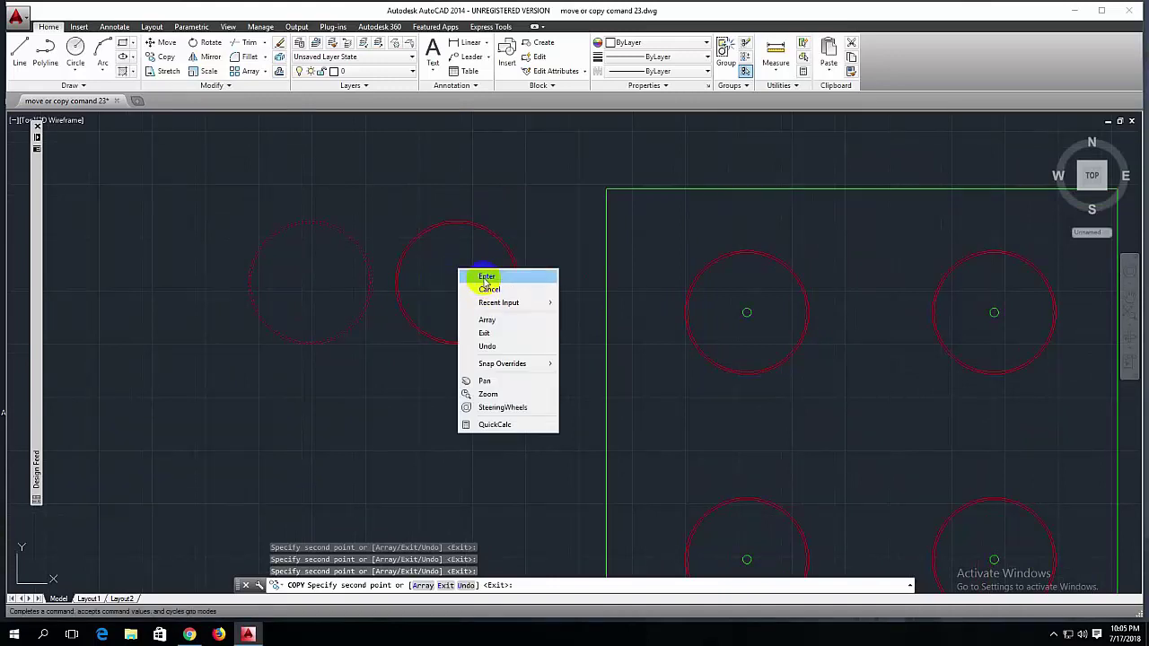
End Copy with Enter, then zoom and pan to review the four placed circles
{"action": "left_click", "coordinate": [485, 278]}
{"action": "scroll", "coordinate": [449, 274], "scroll_direction": "down", "scroll_amount": 5}
{"action": "scroll", "coordinate": [438, 323], "scroll_direction": "down", "scroll_amount": 2}
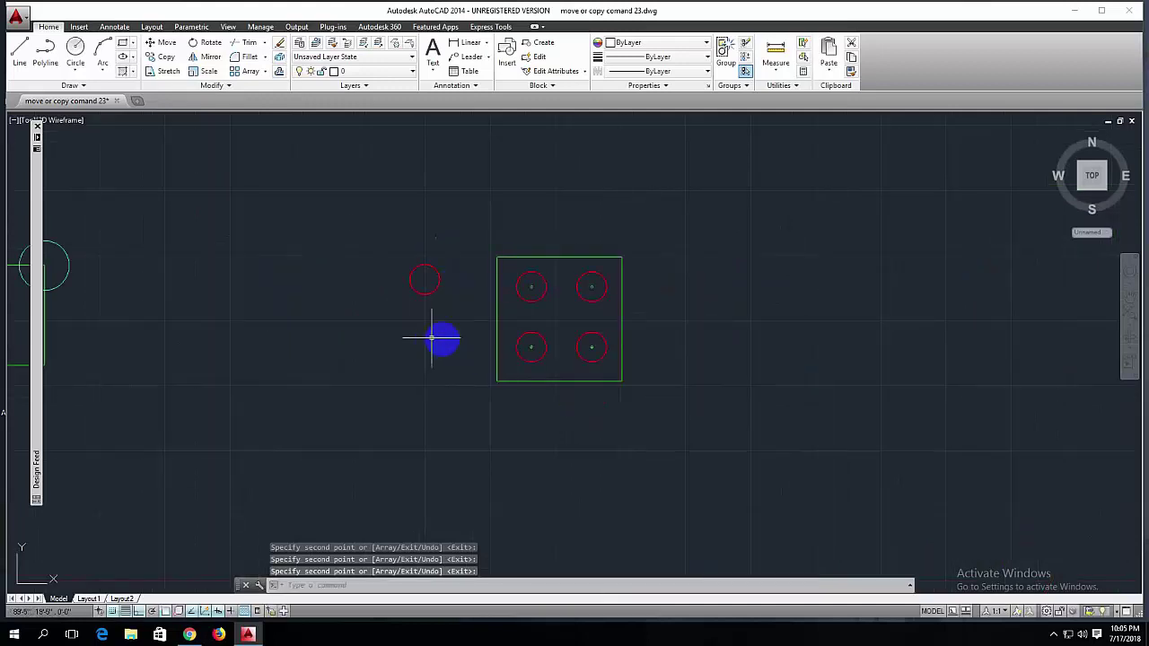
{"action": "middle_click_drag", "start_coordinate": [436, 335], "coordinate": [476, 325]}
{"action": "scroll", "coordinate": [471, 323], "scroll_direction": "down", "scroll_amount": 3}
{"action": "scroll", "coordinate": [440, 323], "scroll_direction": "up", "scroll_amount": 3}
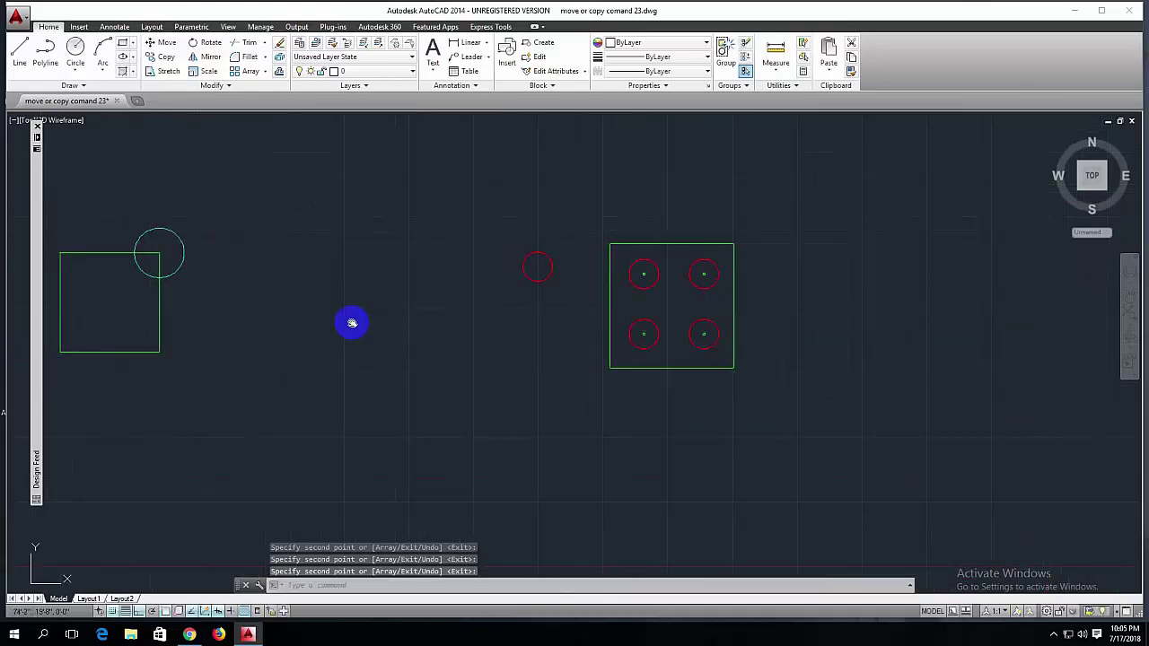
{"action": "middle_click_drag", "start_coordinate": [351, 323], "coordinate": [504, 328]}
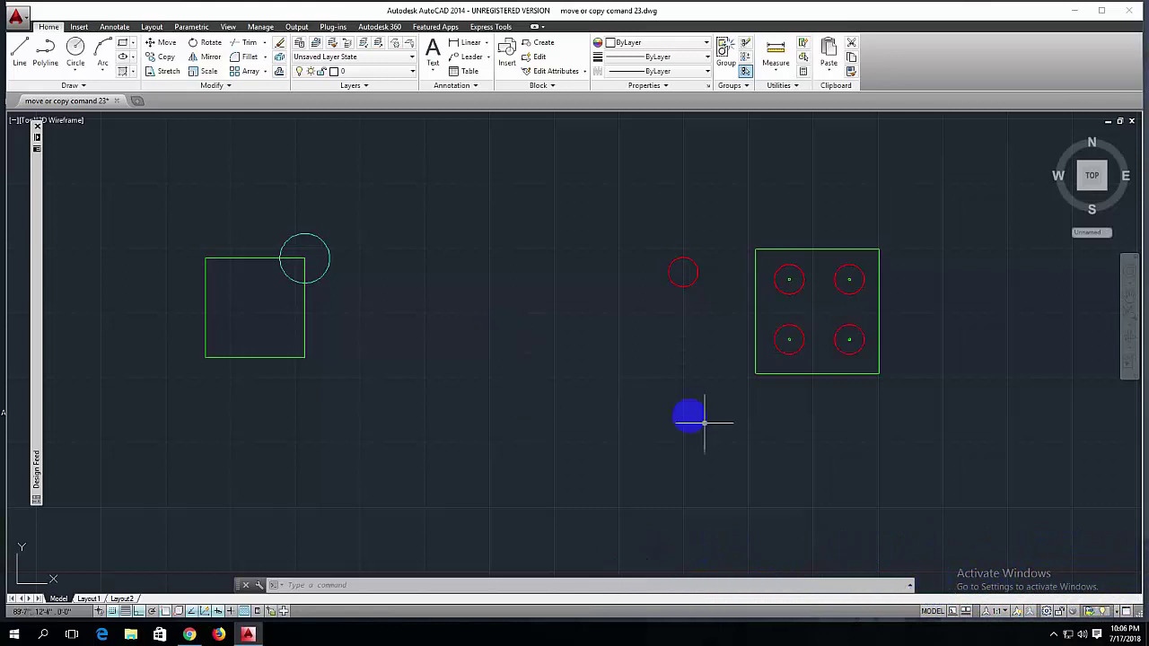
{"action": "middle_click_drag", "start_coordinate": [615, 410], "coordinate": [565, 384]}
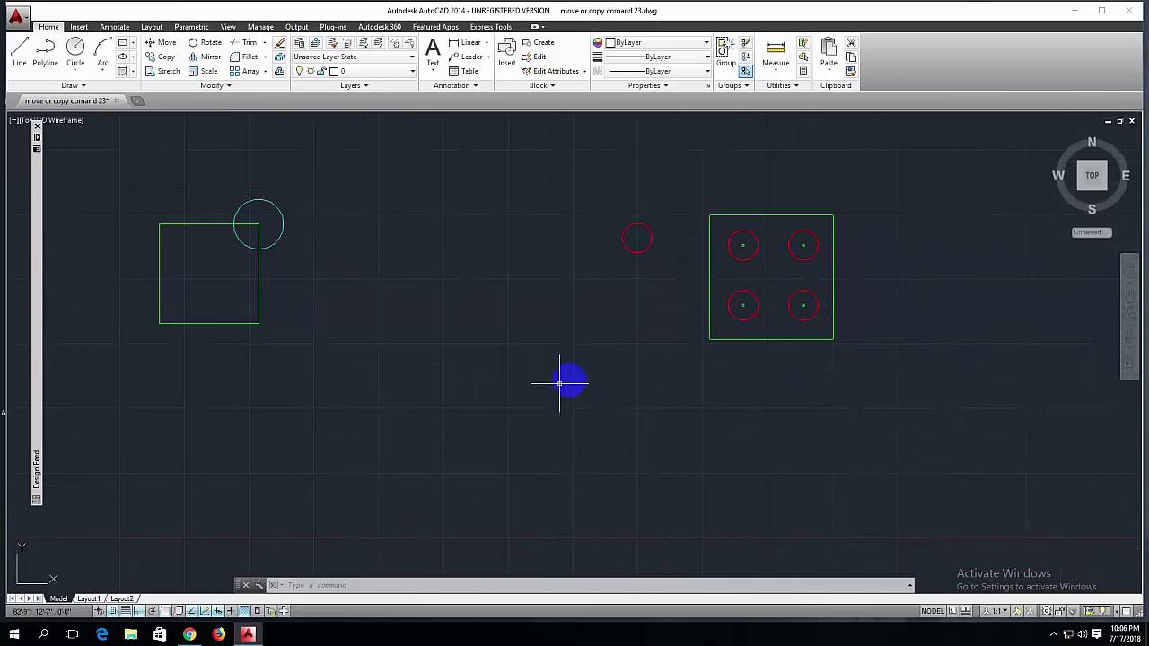